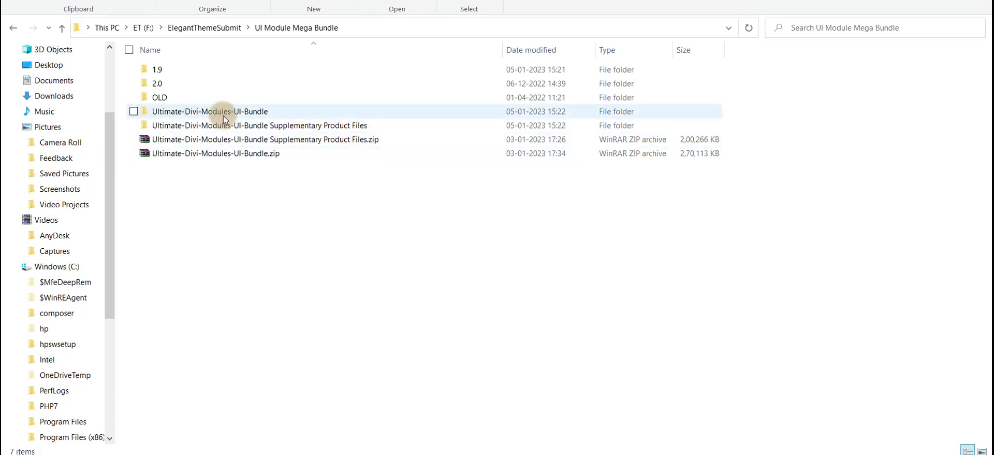
Open the Footer Styles folder inside Ultimate-Divi-Modules-UI-Bundle, widen its Name column and check the Individual Footer Styles subfolder.
double_click(258, 107)
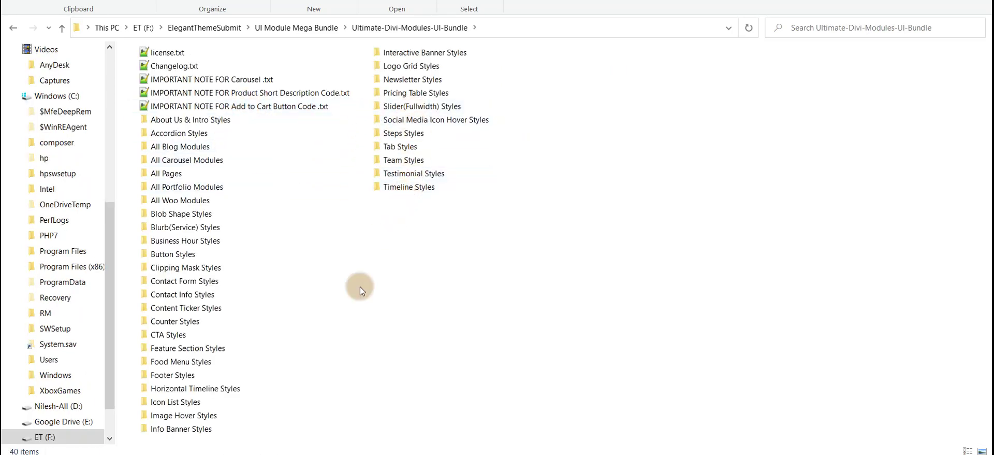
double_click(171, 374)
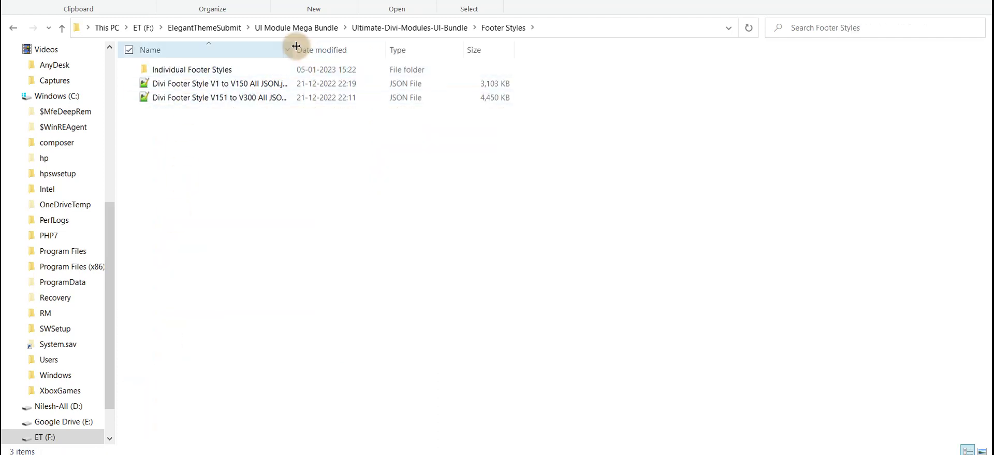
left_click_drag(293, 45, 396, 45)
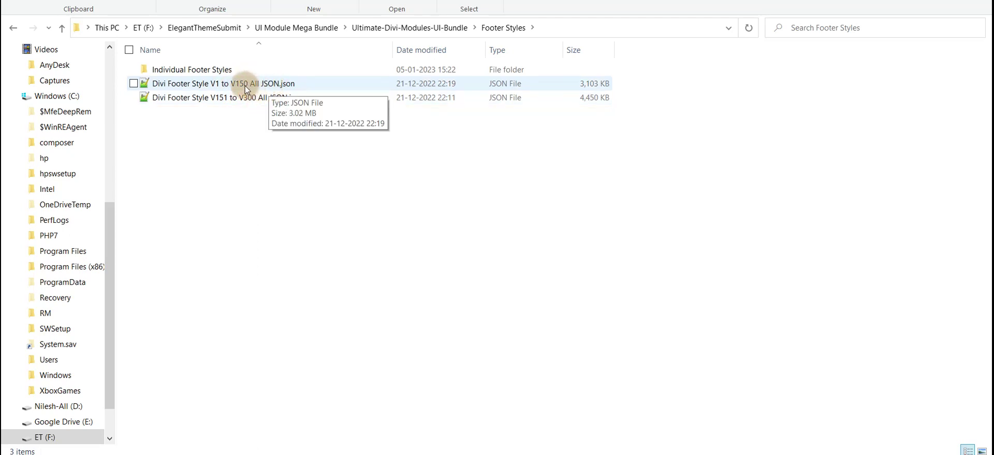
double_click(162, 69)
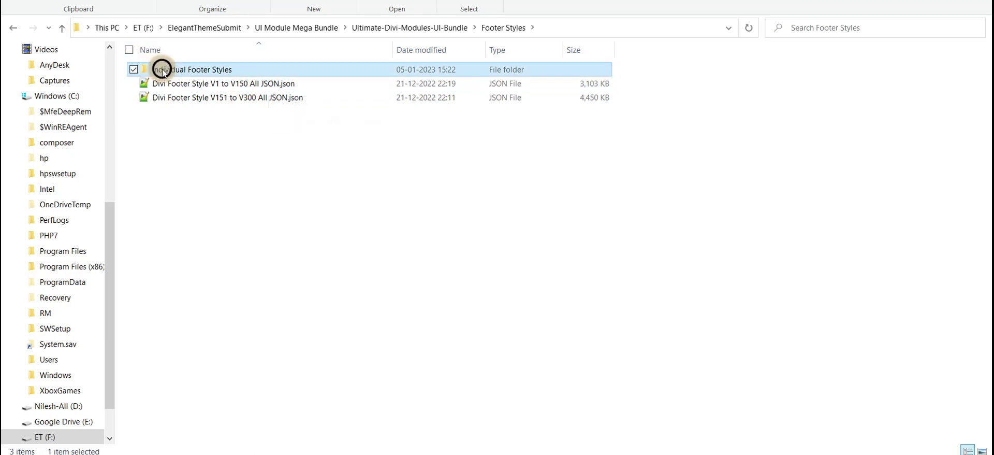
left_click(504, 28)
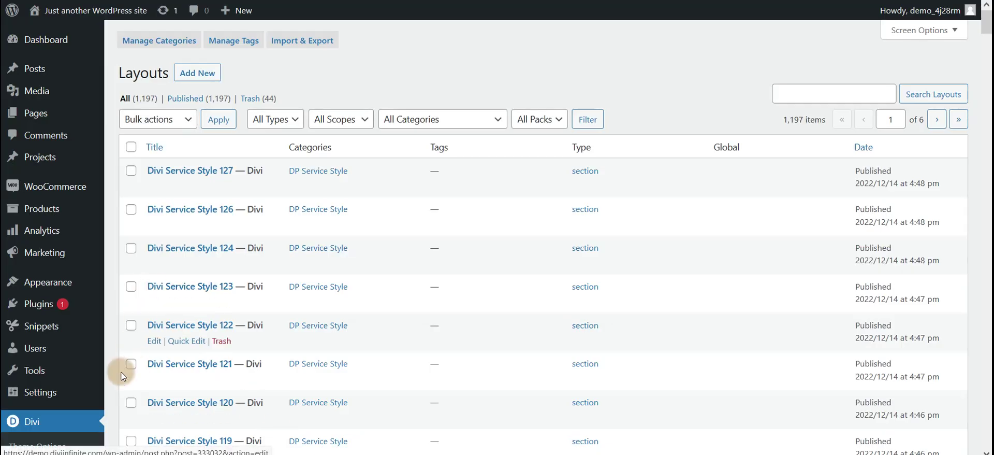
Switch to the Divi Library in WordPress and import the layouts from Divi Footer Style V1 to V150 All JSON.json.
scroll(121, 372, "down", 3)
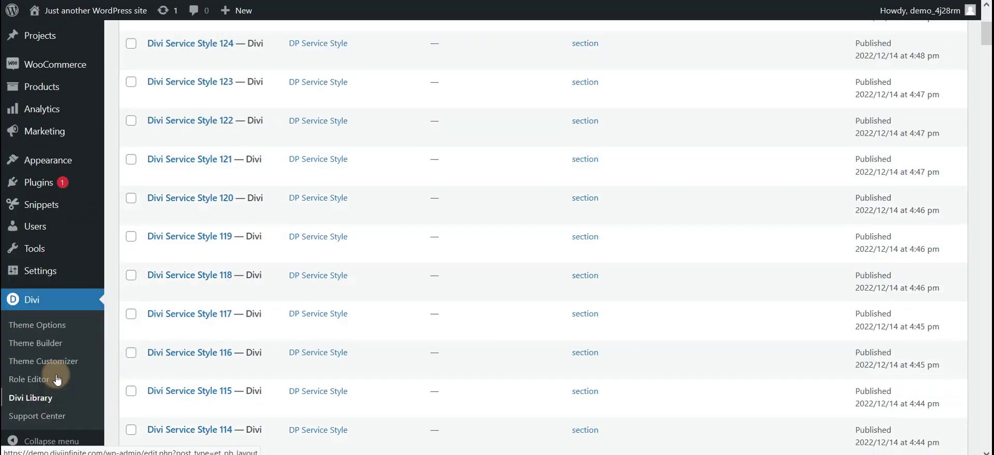
scroll(40, 354, "down", 2)
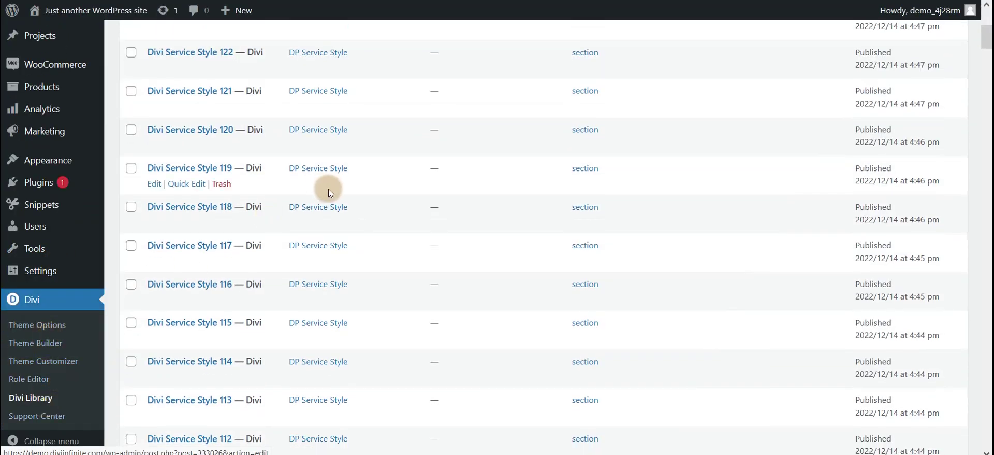
scroll(331, 156, "up", 5)
left_click(310, 41)
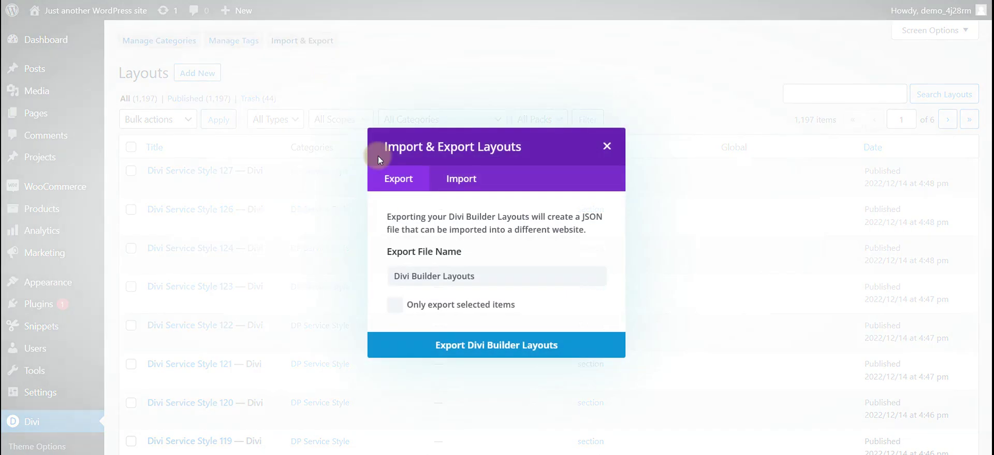
left_click(462, 181)
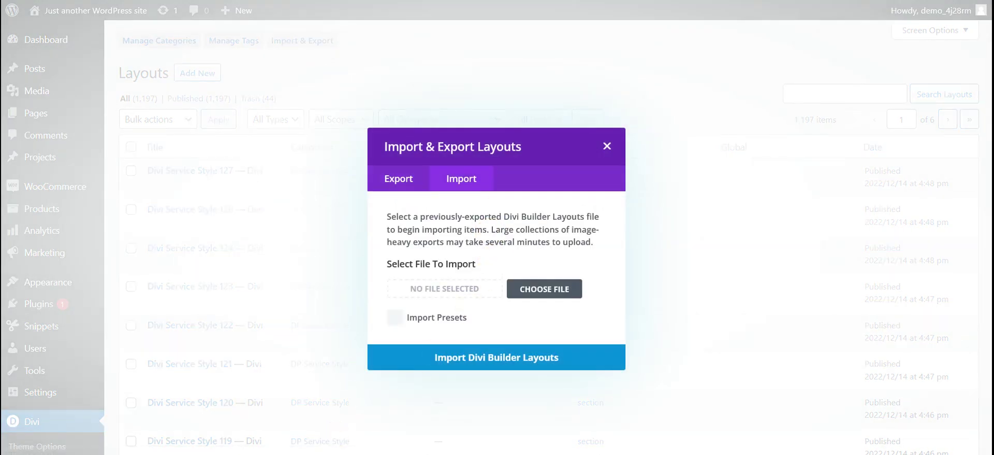
key("alt+Tab")
left_click_drag(197, 80, 451, 288)
left_click(437, 357)
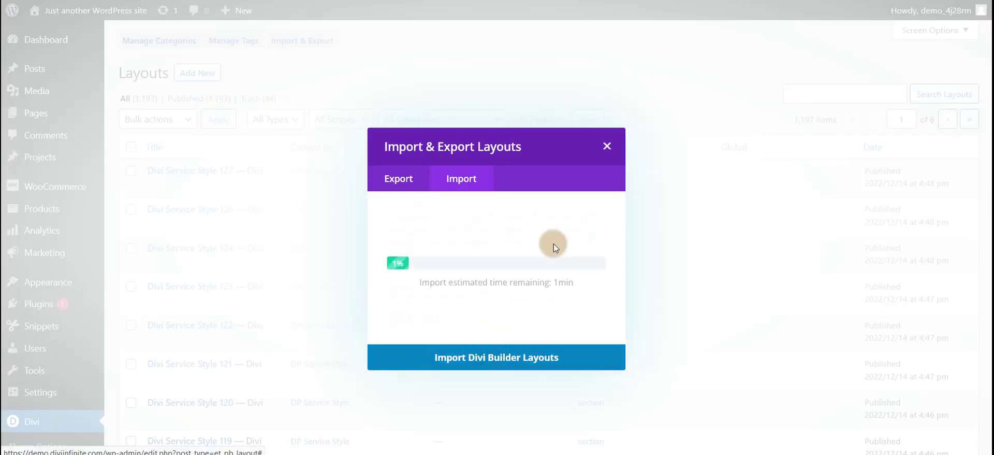
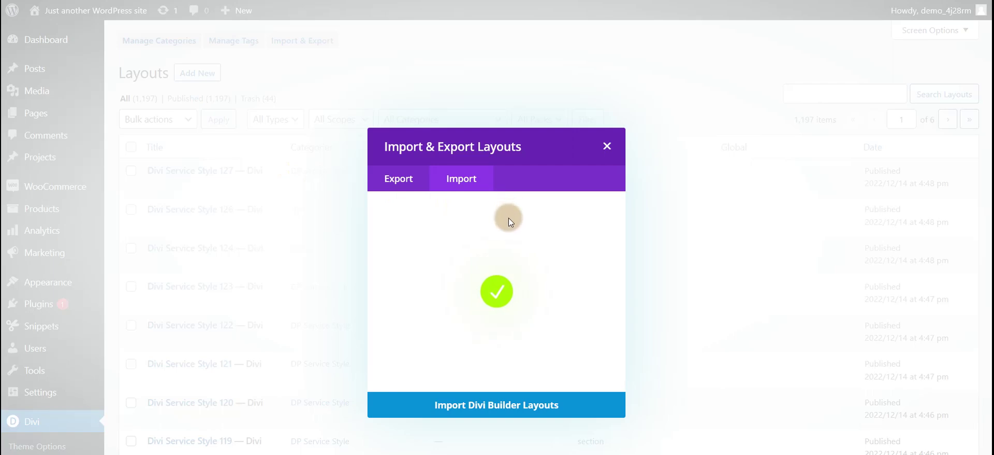
left_click(595, 152)
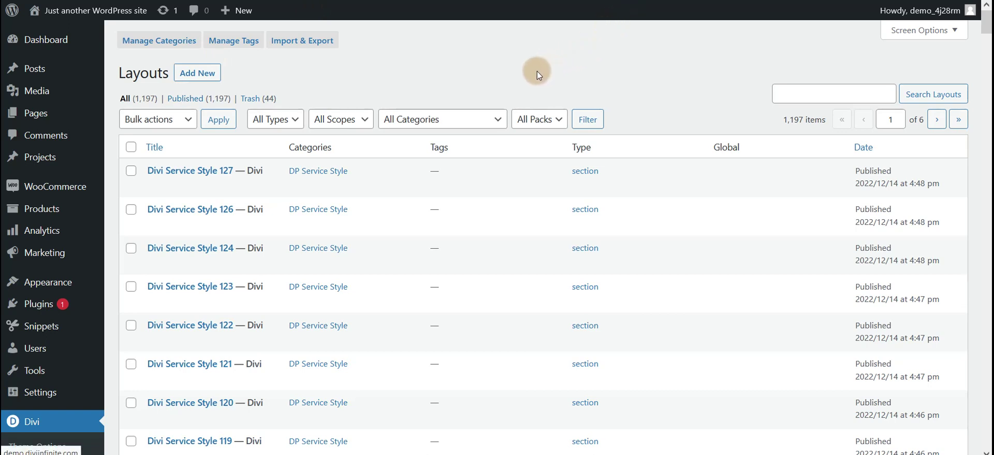
Examine the layout category filter for the imported footer styles, with the layouts sorted by date, newest first.
left_click(498, 108)
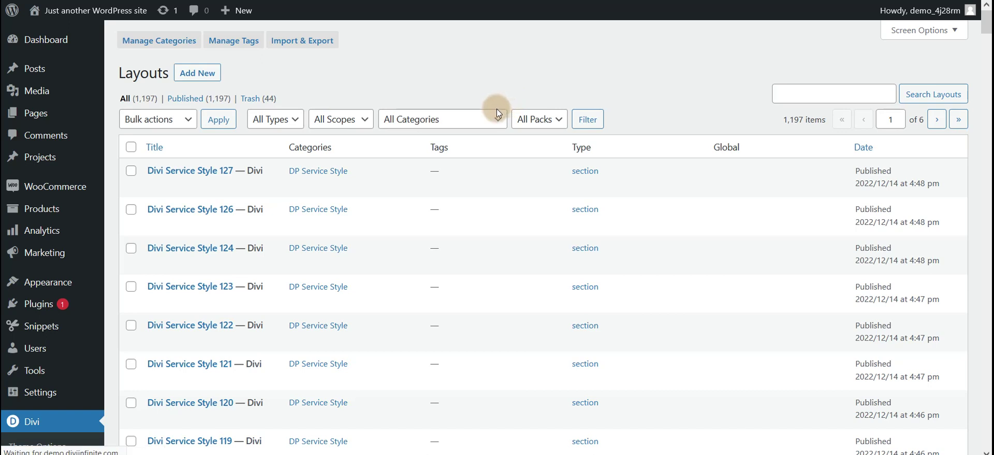
left_click(469, 130)
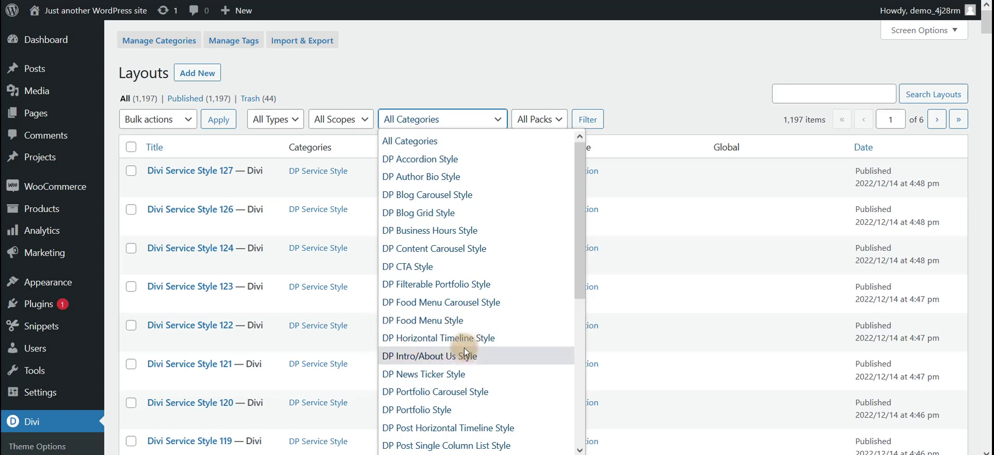
scroll(464, 374, "down", 5)
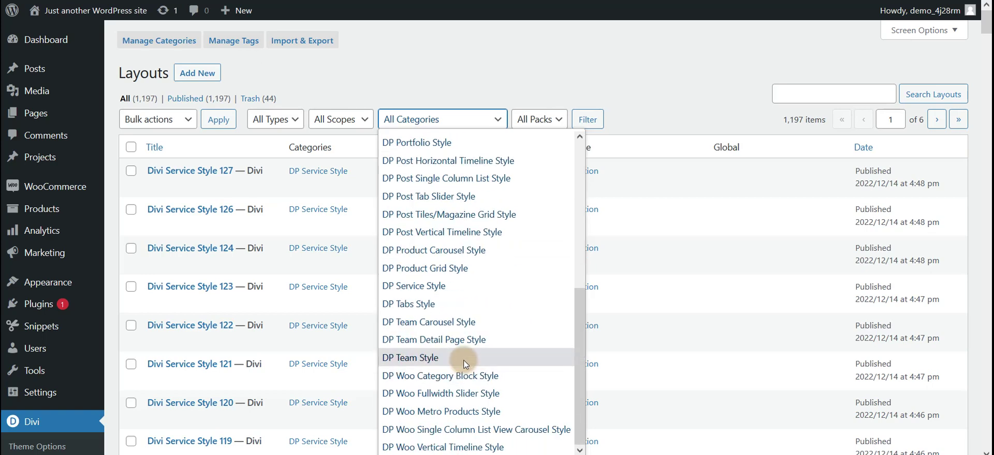
scroll(456, 332, "up", 5)
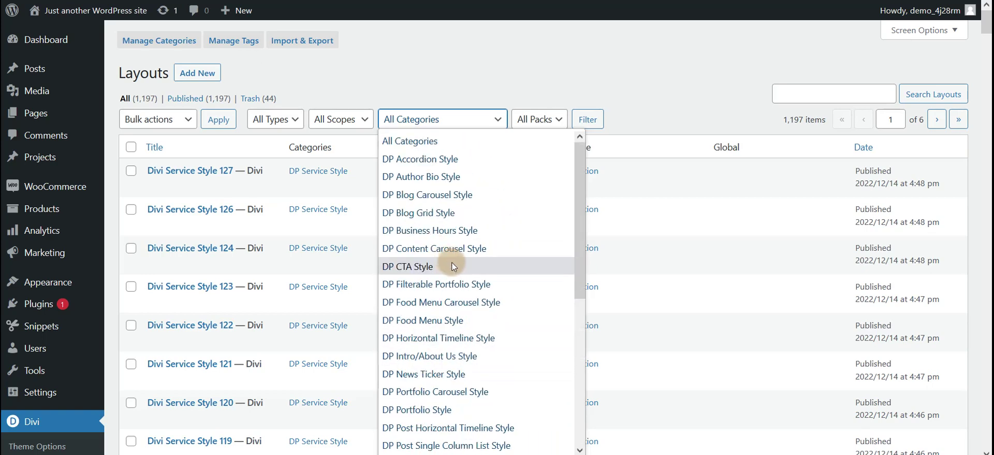
left_click(865, 145)
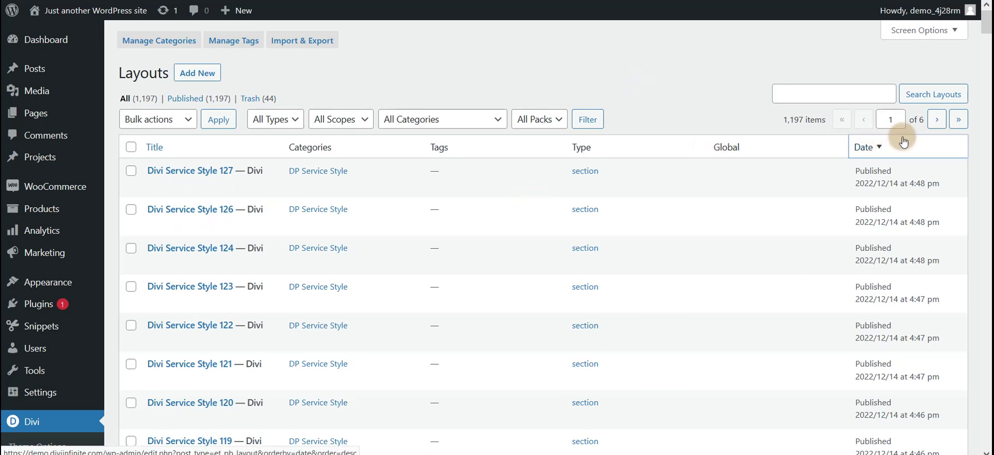
left_click(873, 147)
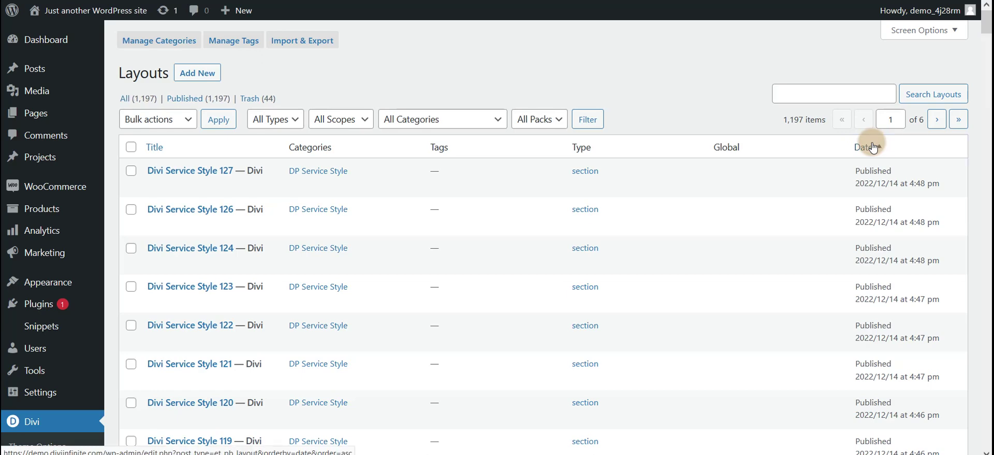
left_click(444, 119)
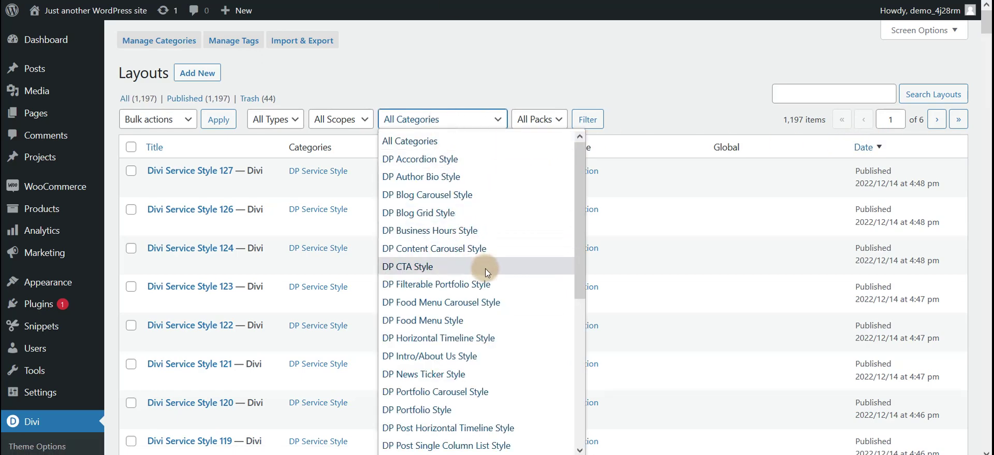
scroll(484, 269, "down", 5)
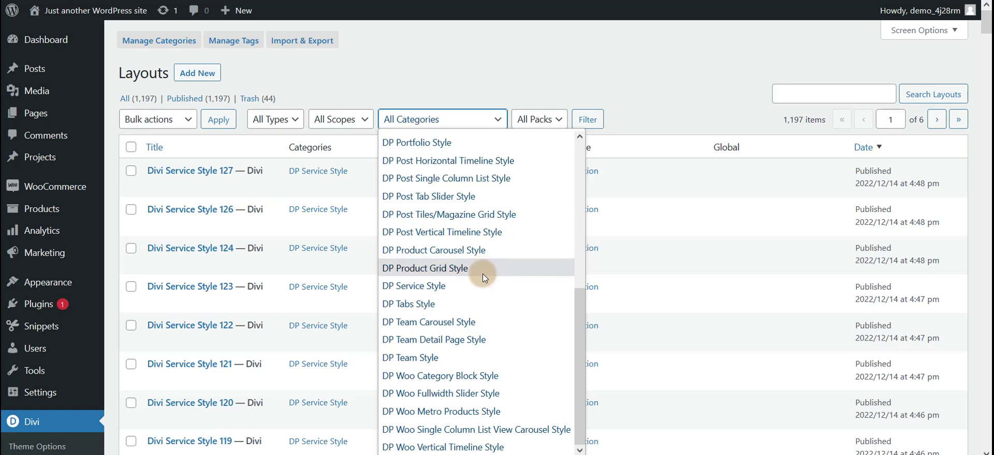
scroll(568, 171, "up", 5)
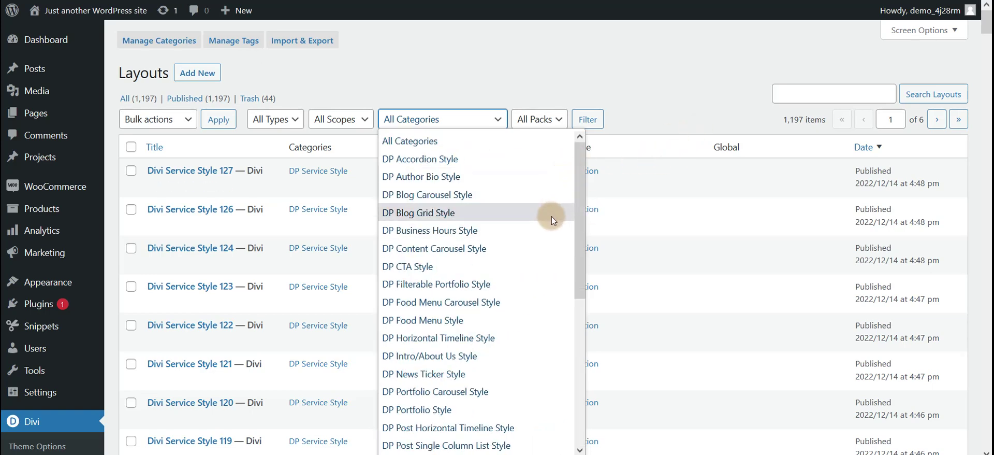
scroll(552, 216, "down", 5)
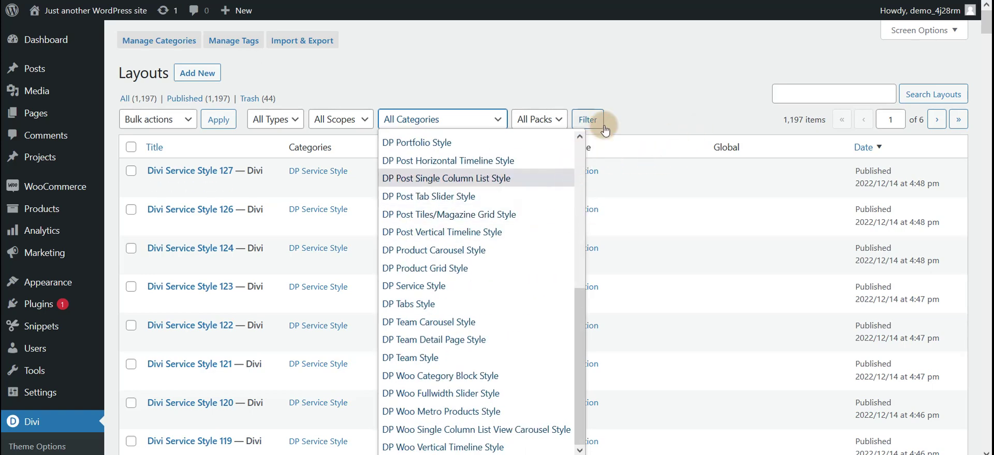
left_click(663, 107)
Try importing Divi Footer Style V1 to V150 All JSON.json into the Divi Library again.
left_click(318, 39)
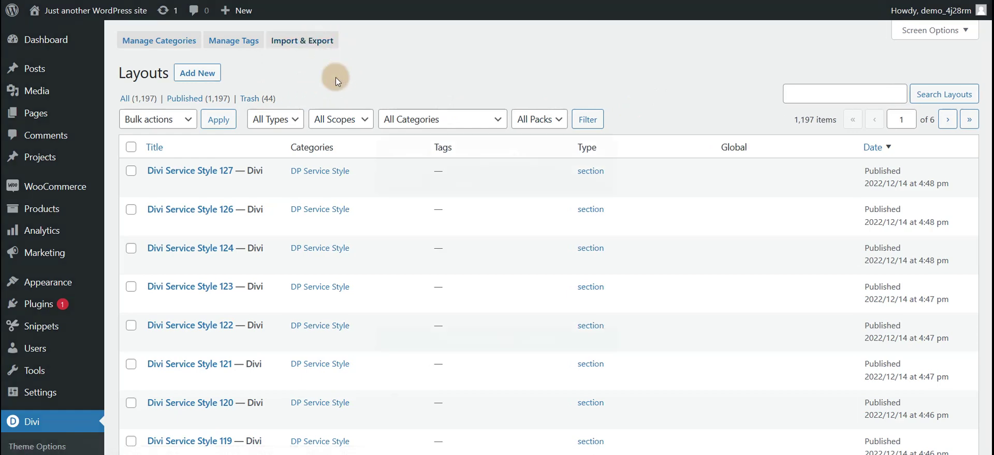
left_click(465, 189)
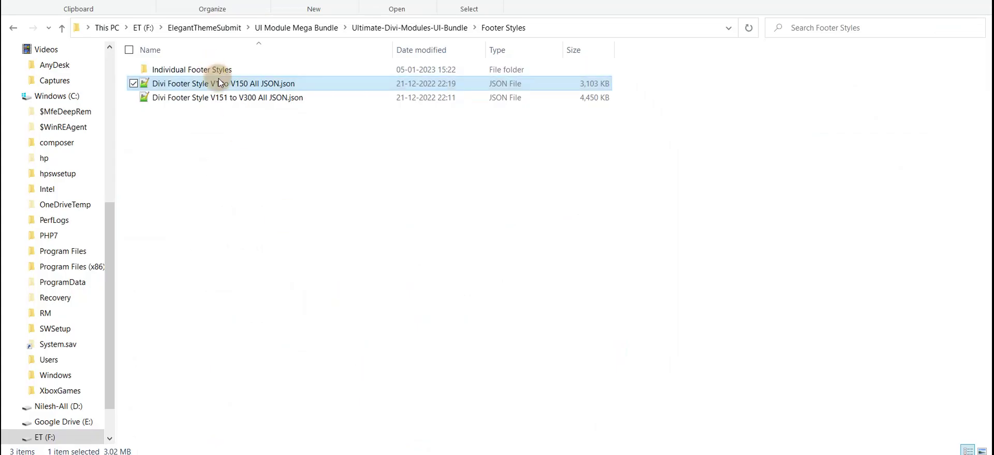
left_click_drag(222, 85, 462, 288)
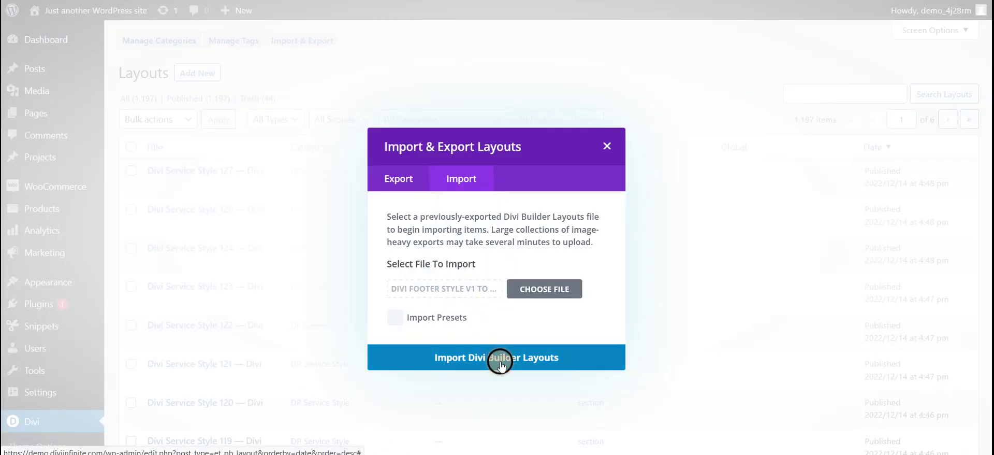
left_click(497, 358)
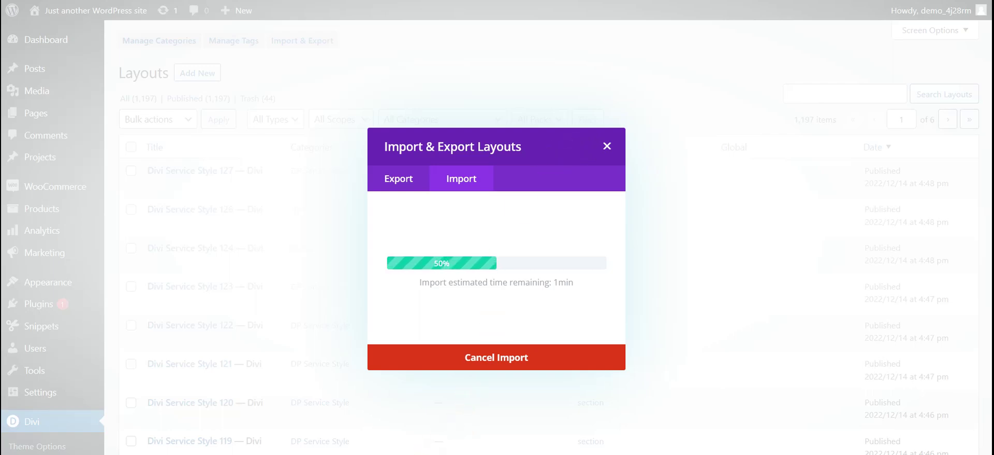
Switch to File Explorer, open the Individual Footer Styles folder and select Divi Footer Style 13.json.
mouse_move(398, 454)
left_click(398, 419)
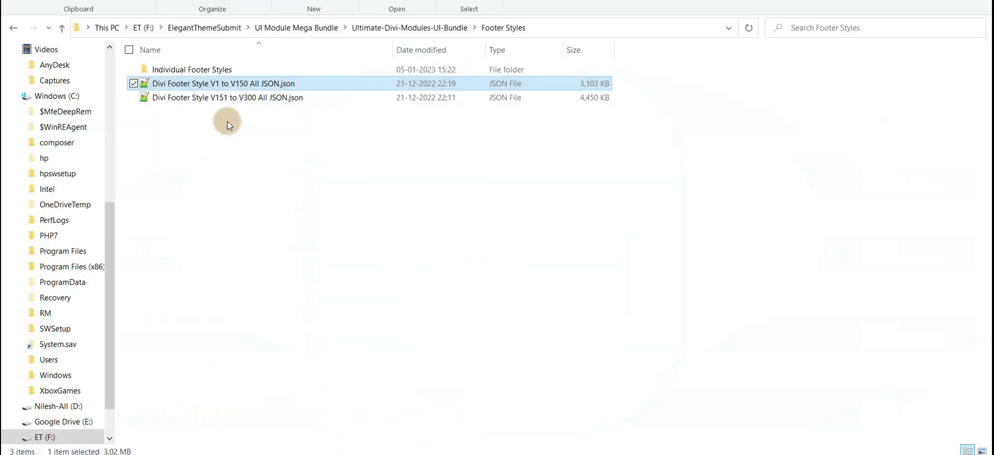
double_click(274, 67)
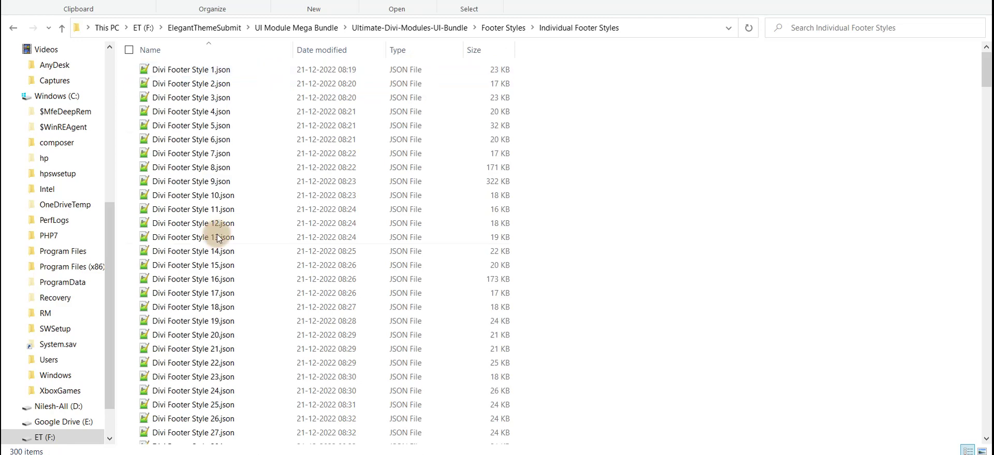
left_click(204, 241)
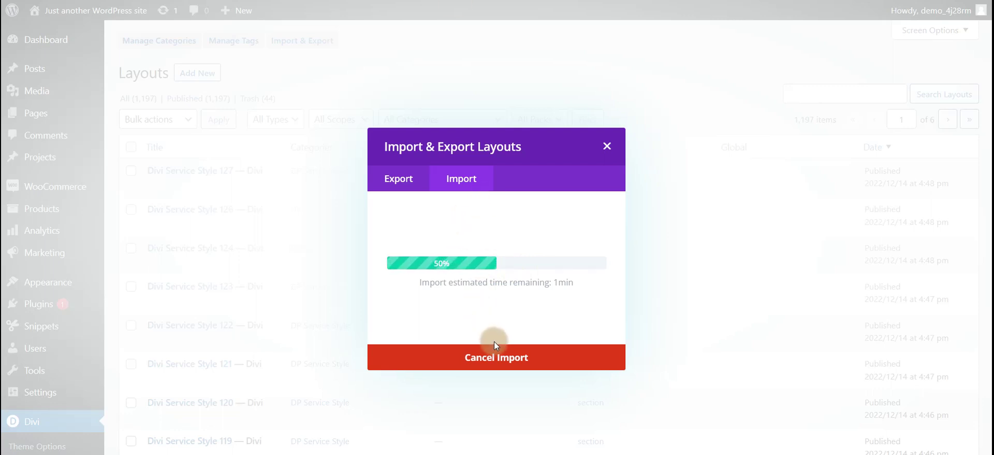
Cancel the running import in the Divi Library and import the single layout file Divi Footer Style 13.json instead.
left_click(516, 357)
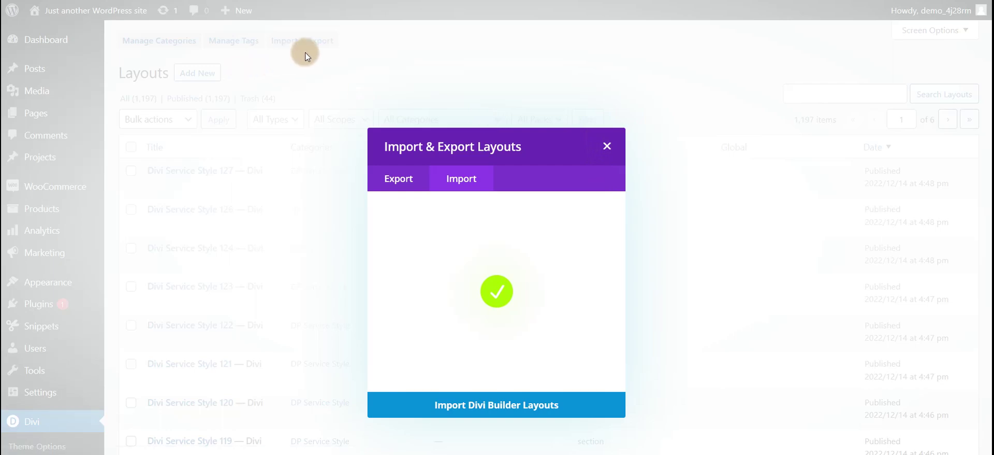
left_click(607, 146)
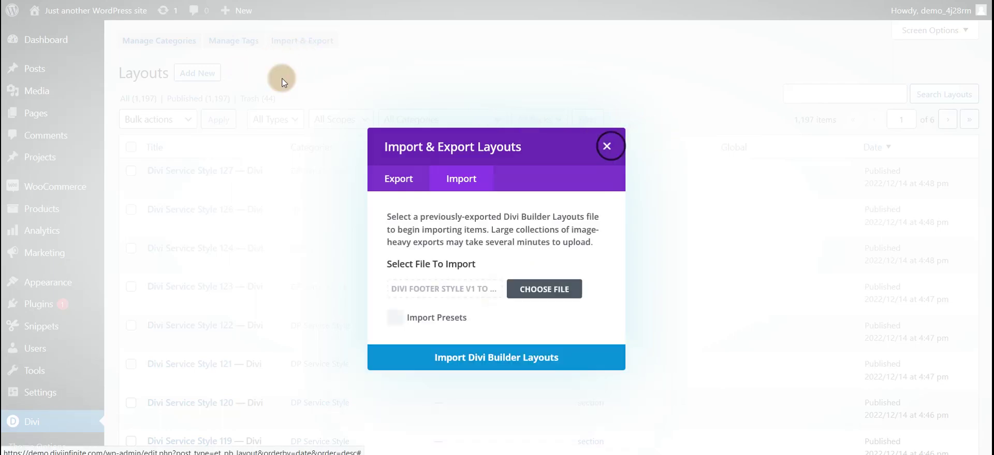
left_click(300, 46)
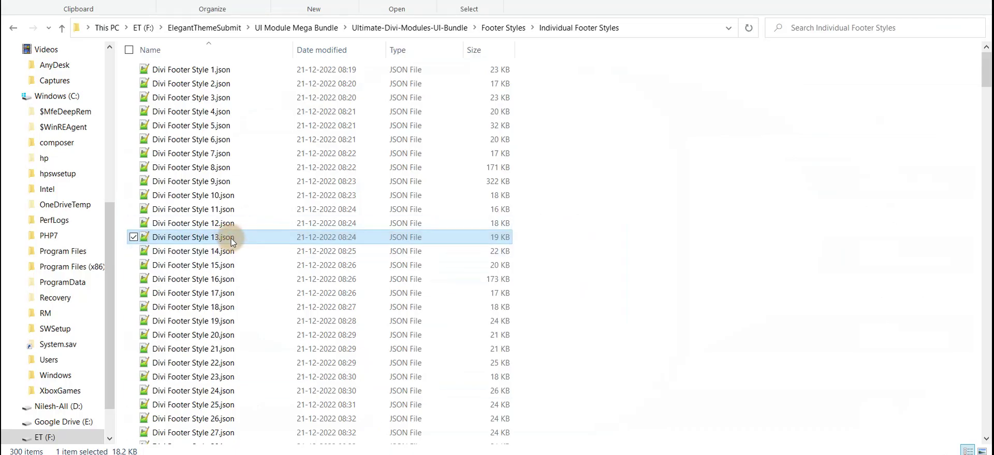
left_click_drag(231, 238, 460, 284)
left_click(501, 363)
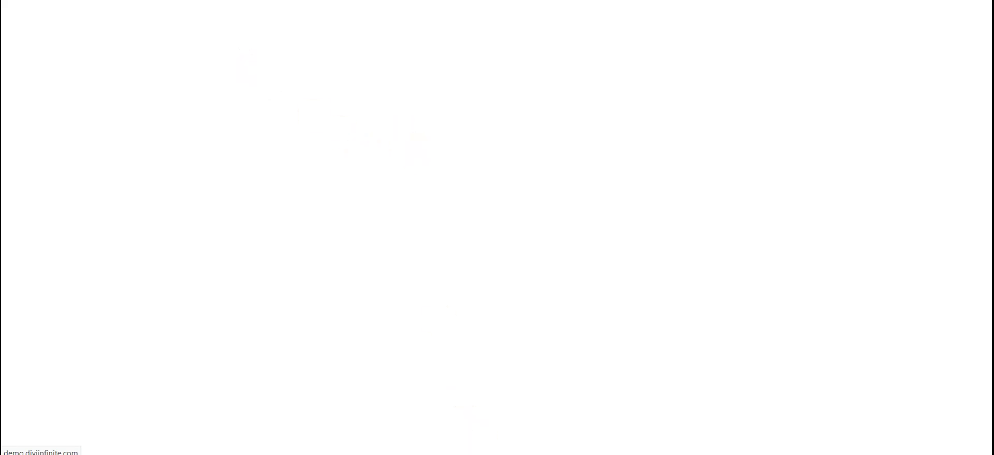
Switch to File Explorer and go back up to the Footer Styles folder.
left_click(476, 454)
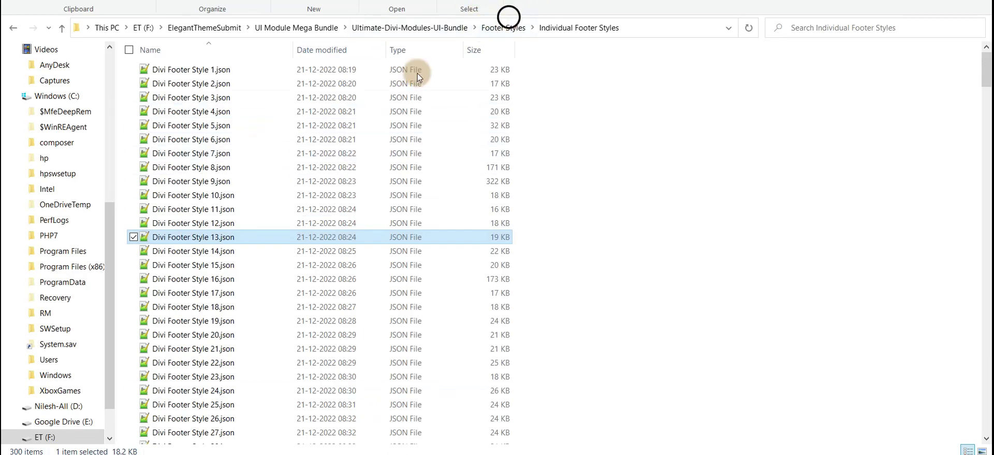
left_click(503, 28)
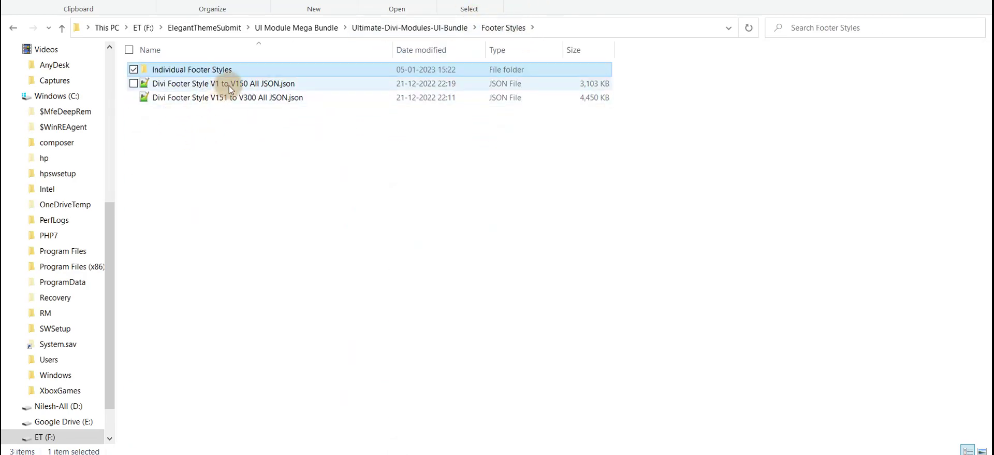
Switch back to the WordPress dashboard and delete the Global Footer of the Default Website Template in the Divi Theme Builder.
left_click(229, 86)
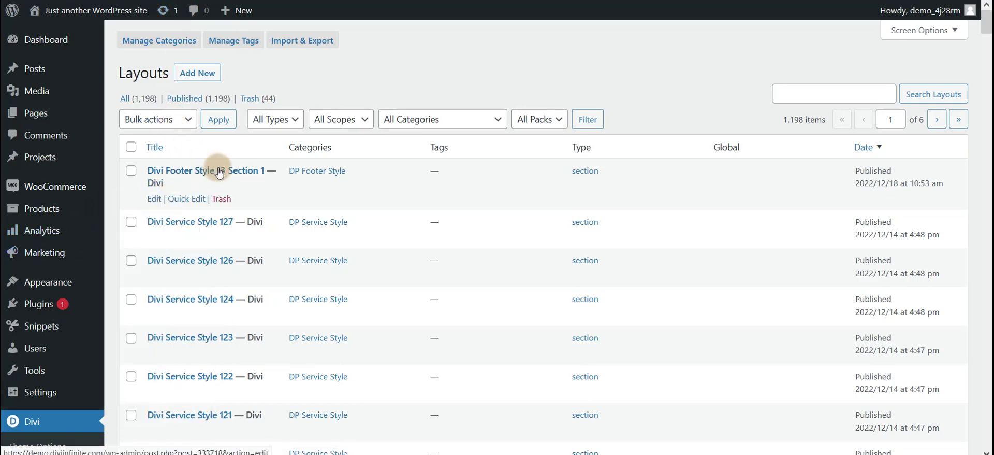
scroll(65, 337, "down", 3)
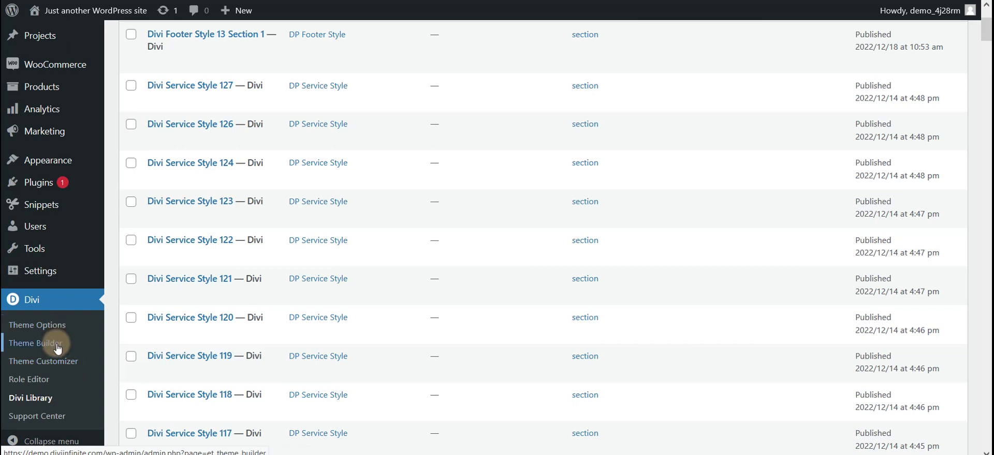
left_click(57, 345)
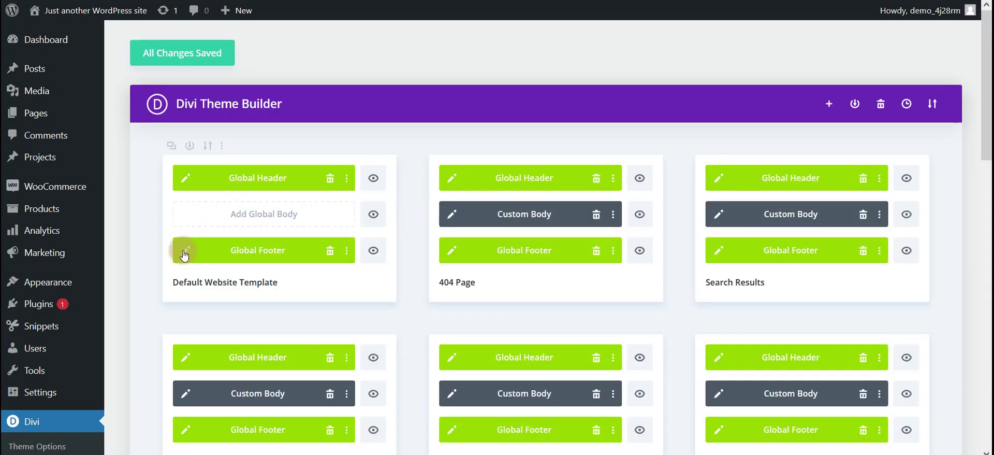
left_click(331, 250)
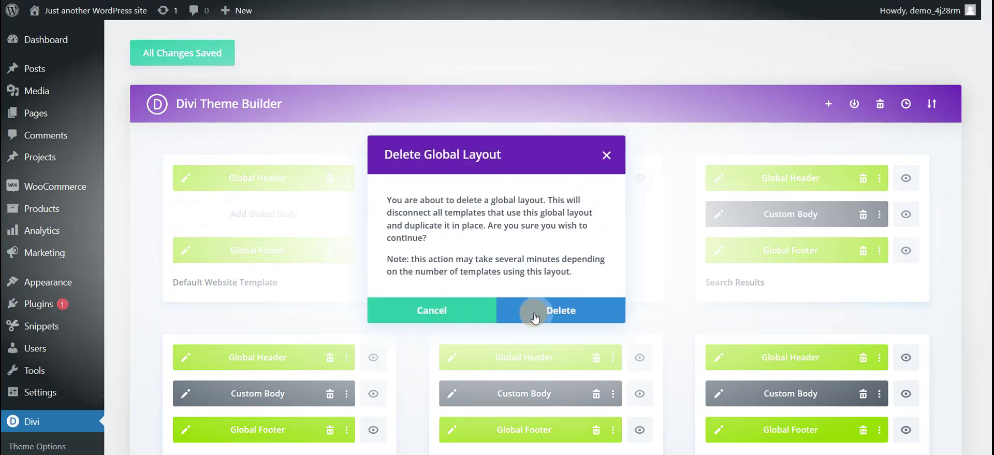
left_click(535, 310)
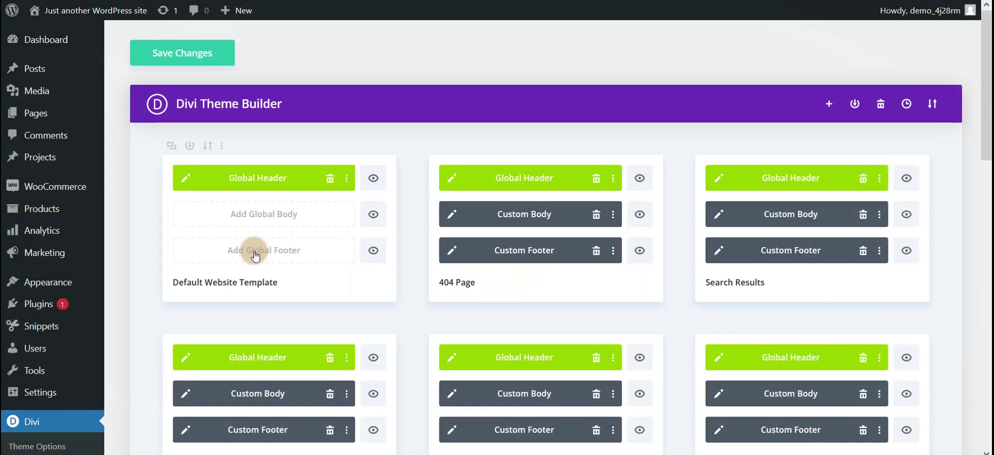
Build a new Global Footer for the Default Website Template and start inserting a section from the library below the empty one.
left_click(254, 252)
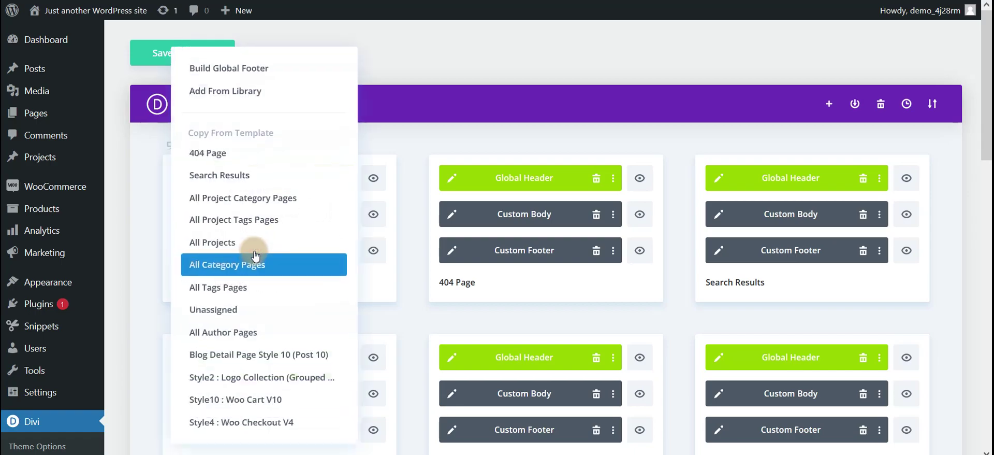
left_click(257, 75)
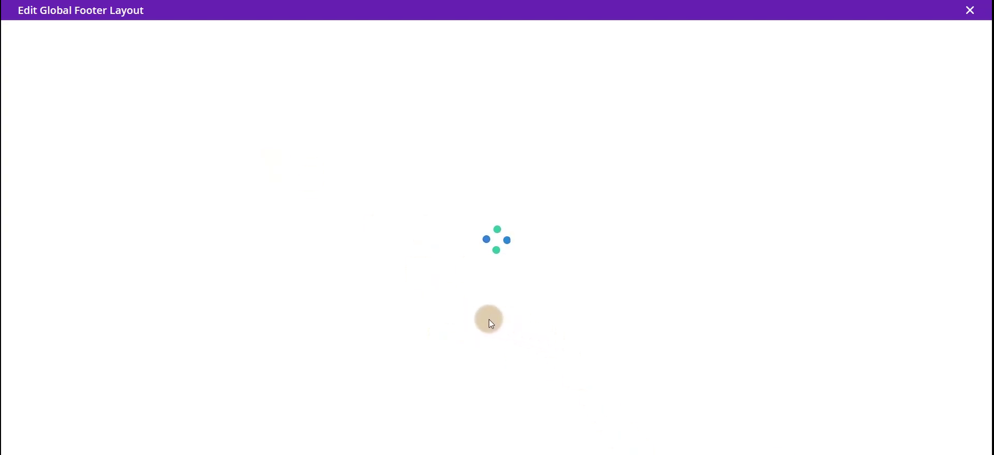
left_click(495, 431)
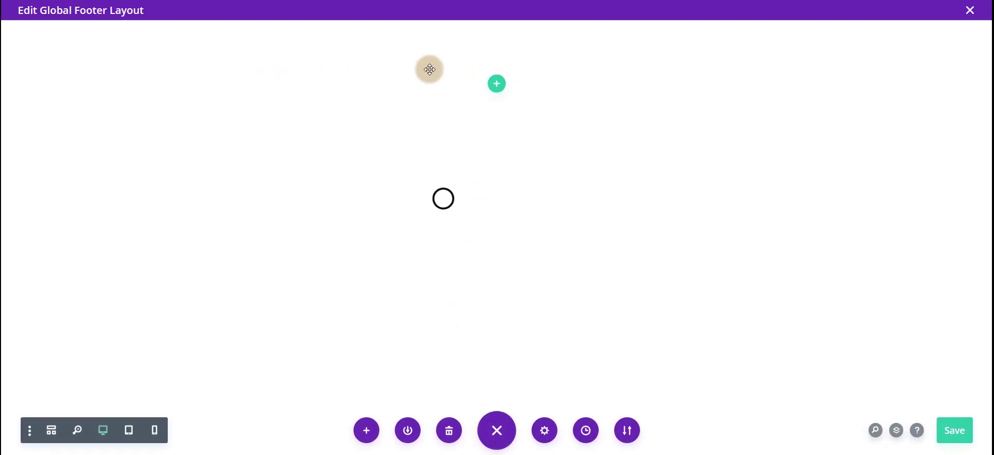
mouse_move(80, 62)
left_click(498, 149)
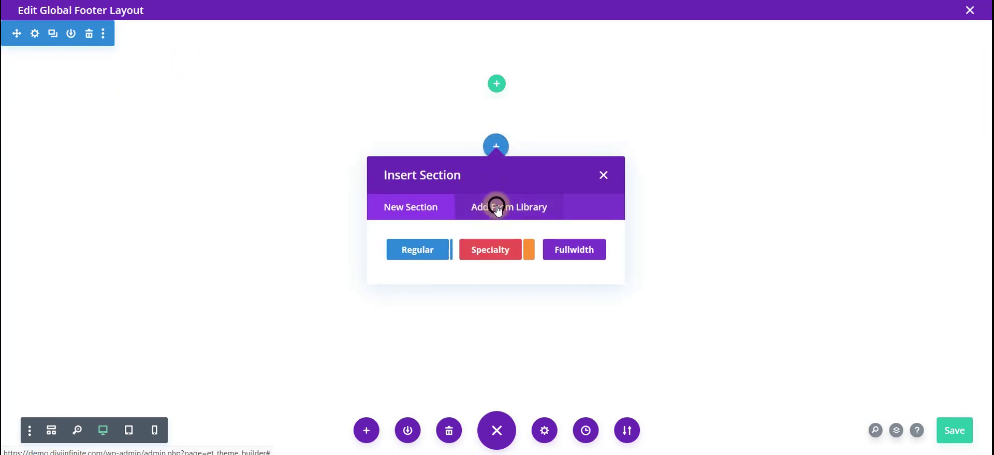
left_click(497, 207)
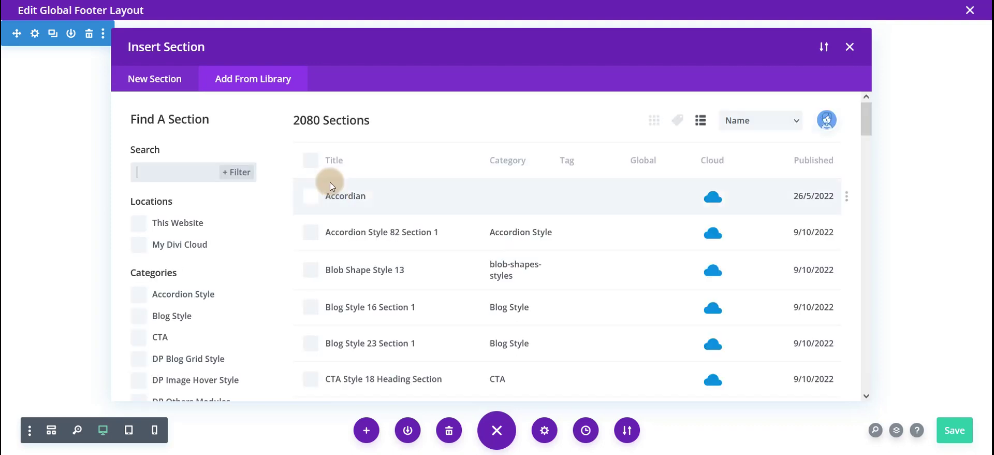
Limit the library to This Website, search for "footer" and insert Divi Footer Style 13 Section 1 into the footer layout.
left_click(173, 221)
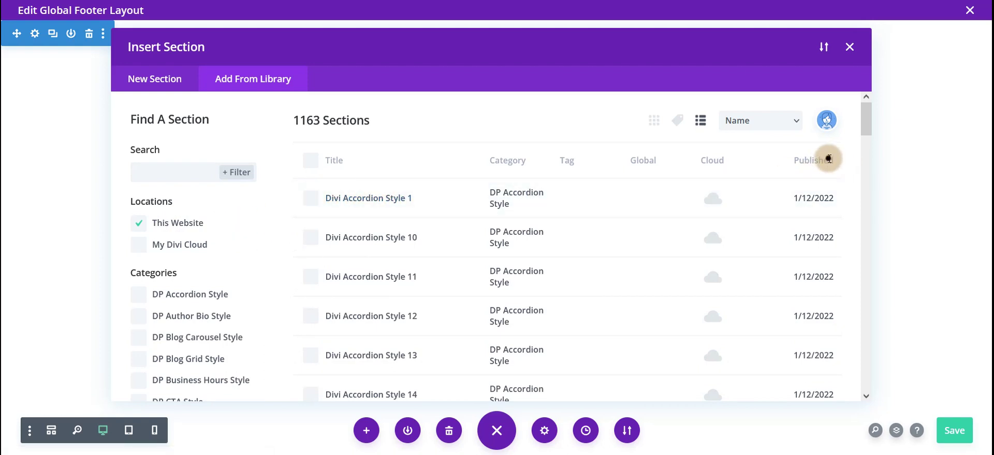
left_click(190, 172)
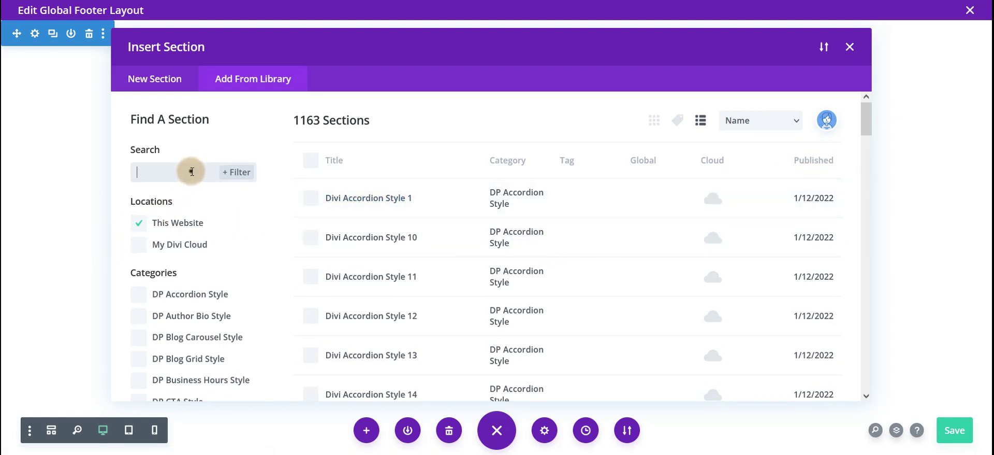
type("footer")
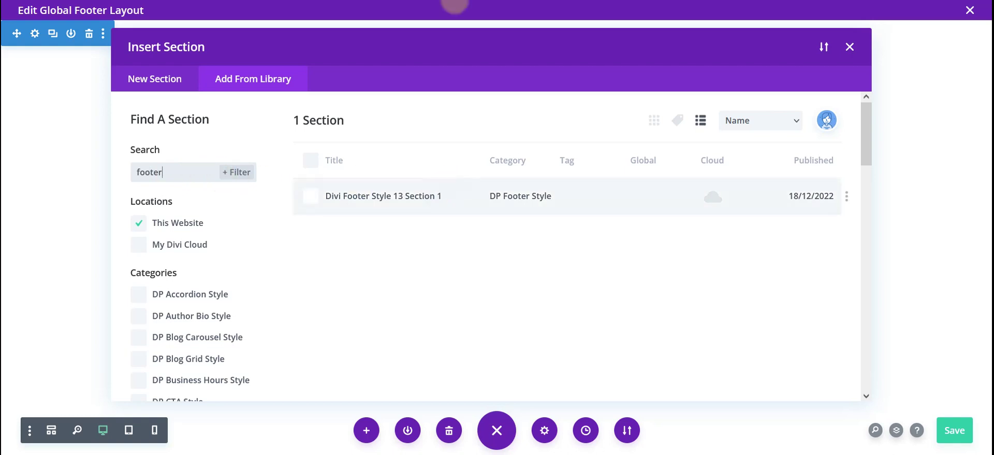
left_click(311, 196)
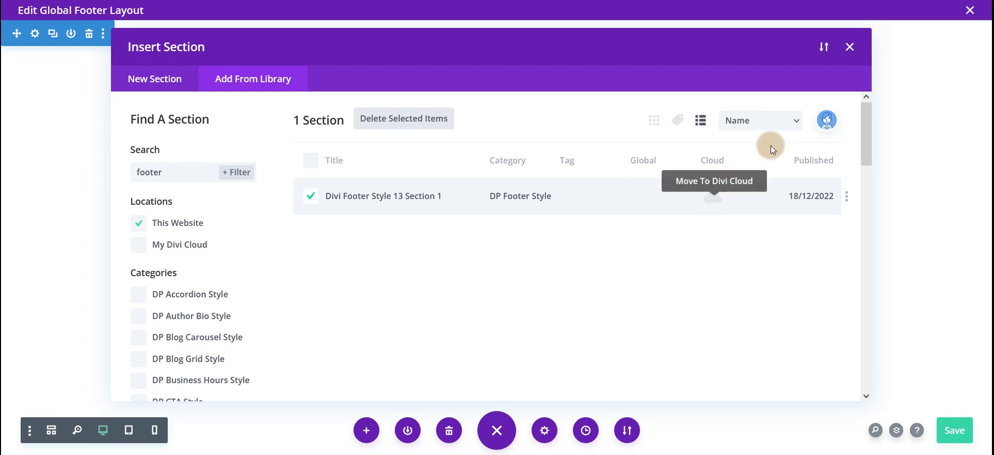
left_click(830, 116)
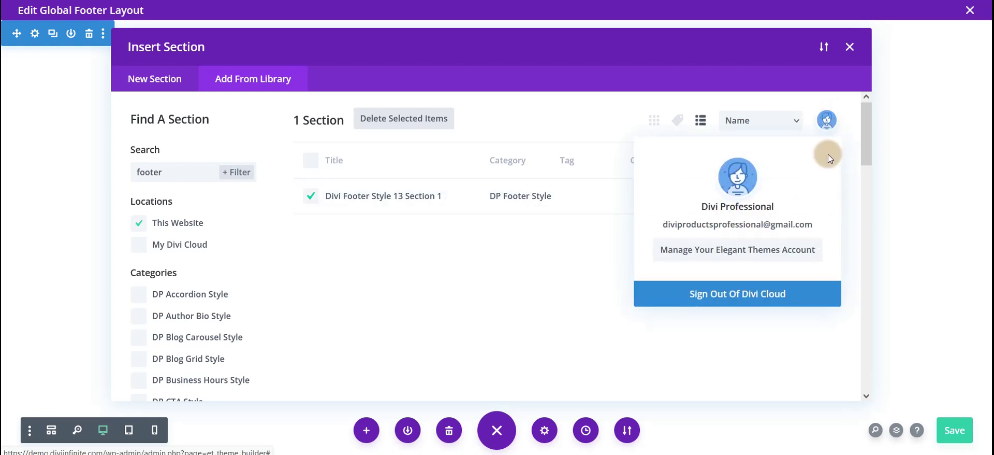
left_click(580, 284)
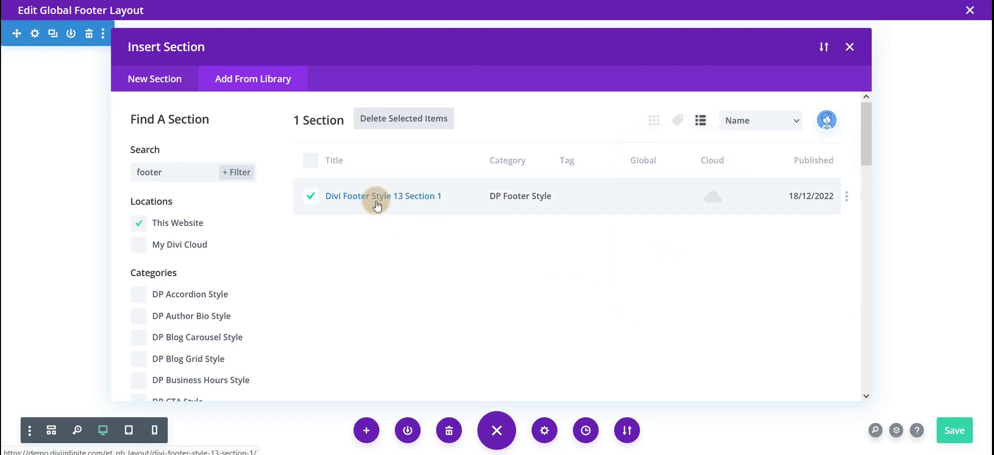
left_click(538, 194)
left_click(397, 348)
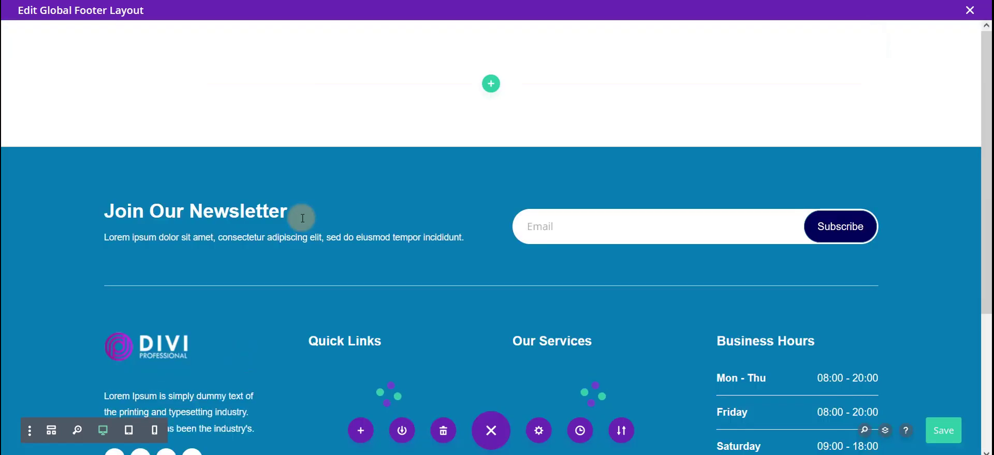
Check the inserted footer section, save the Global Footer layout and close its editor.
scroll(429, 342, "down", 2)
scroll(429, 342, "down", 3)
scroll(69, 257, "up", 5)
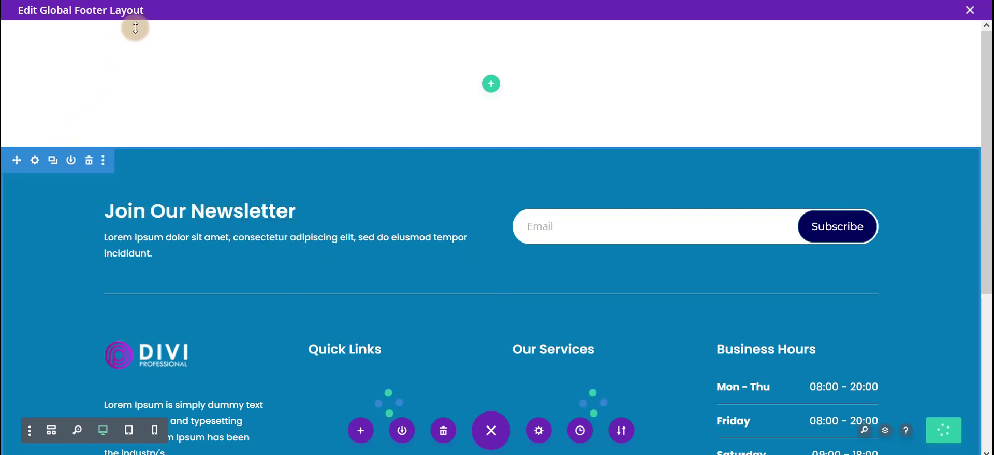
mouse_move(122, 32)
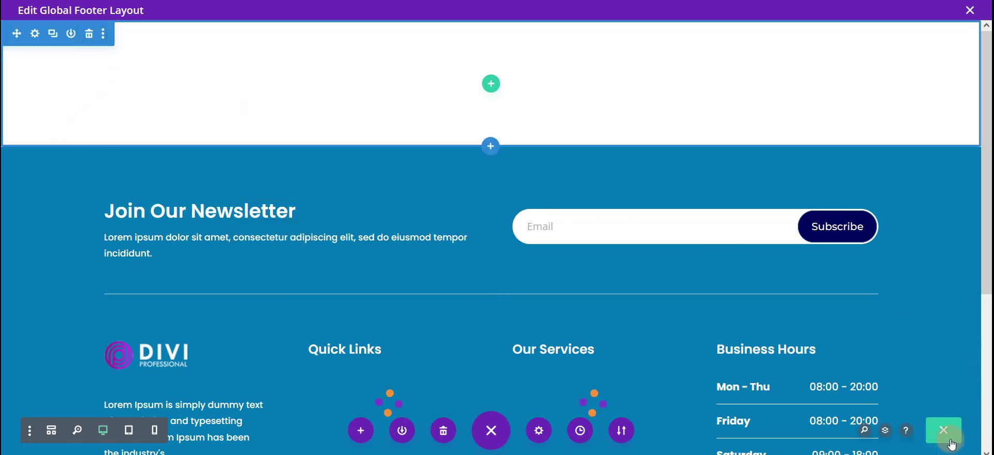
scroll(928, 417, "down", 3)
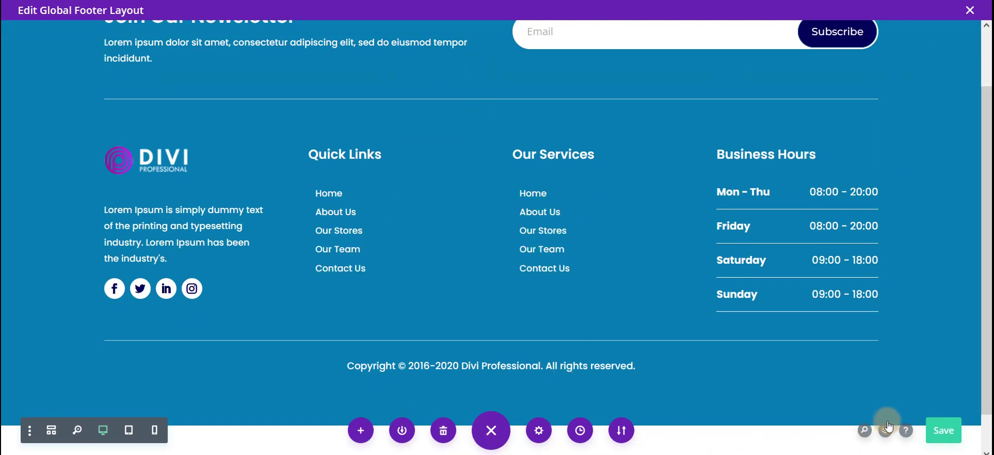
left_click(941, 429)
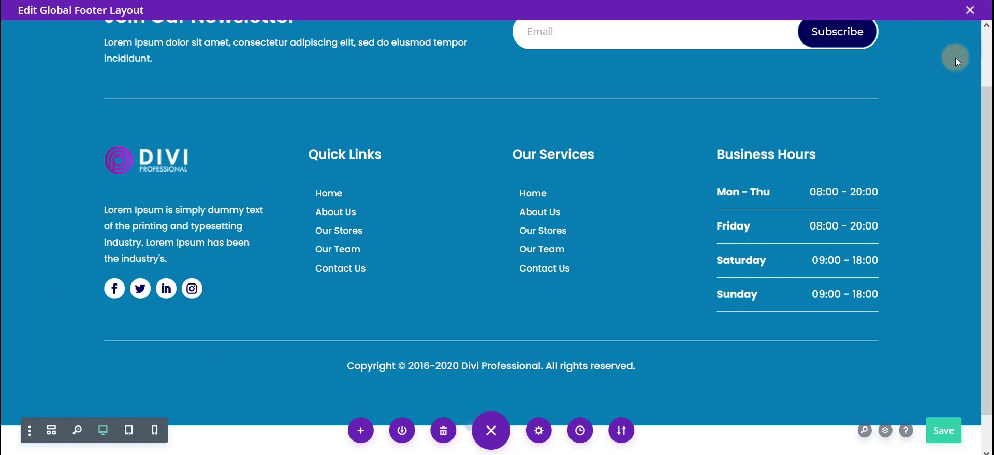
left_click(969, 15)
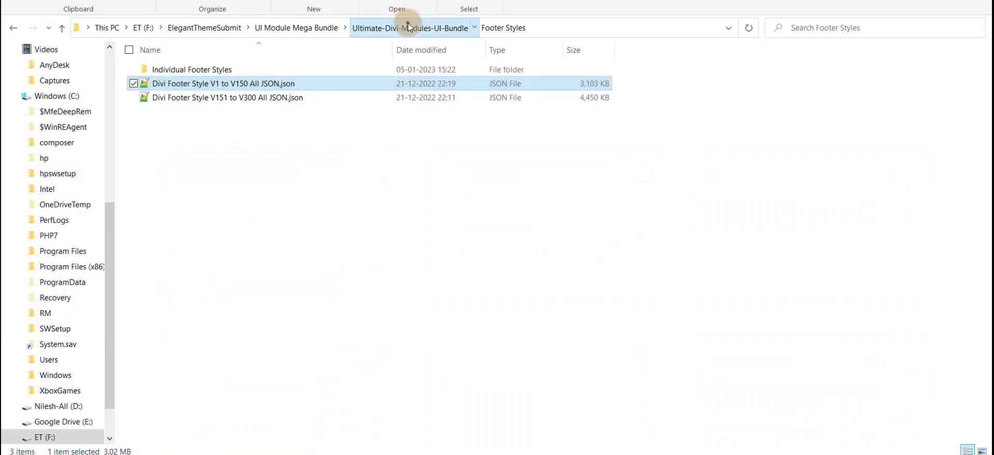
Switch to File Explorer, open All Woo Modules > Woo Header Style Pages and select the Divi Woo Header Style V1 to V10 All JSON file.
left_click(365, 27)
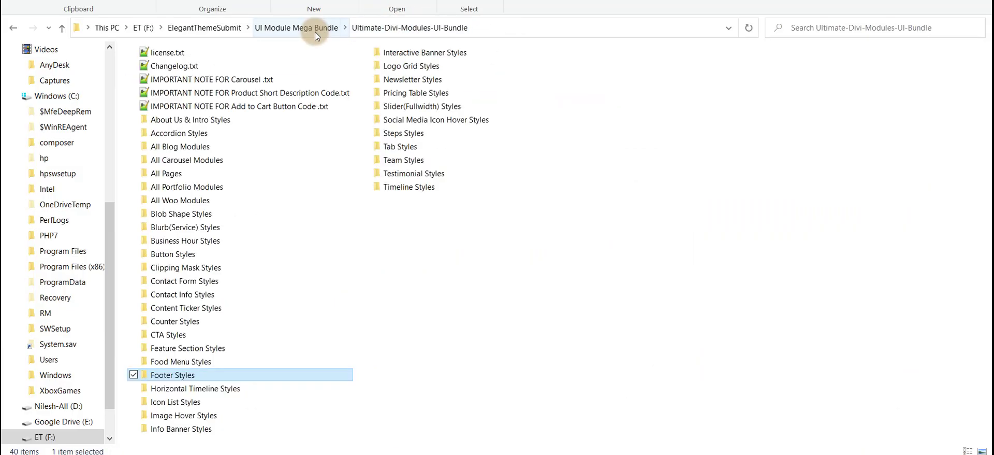
double_click(196, 199)
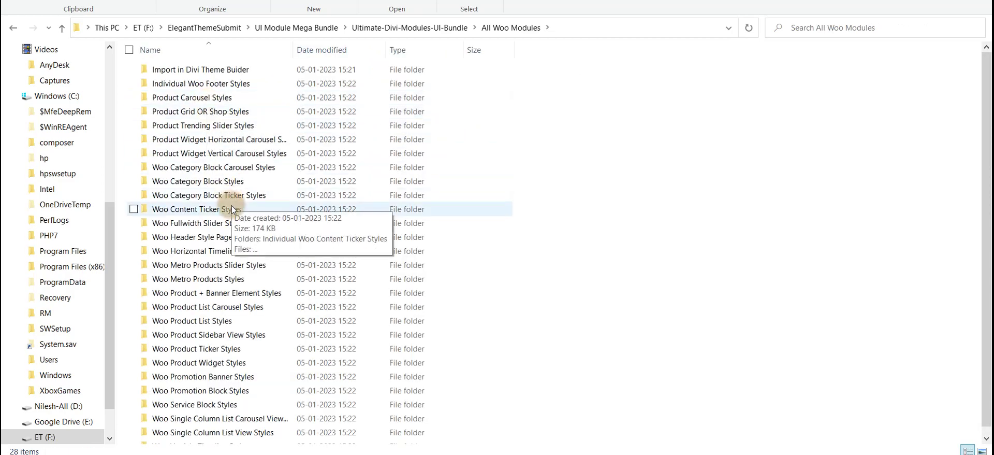
double_click(228, 239)
left_click(243, 83)
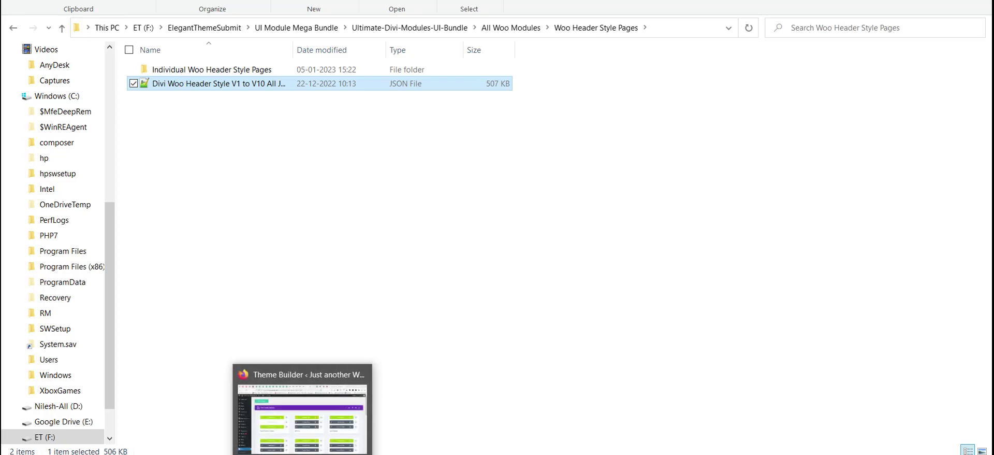
Switch back to the browser and save the pending changes in the Divi Theme Builder.
left_click(299, 401)
scroll(26, 395, "down", 5)
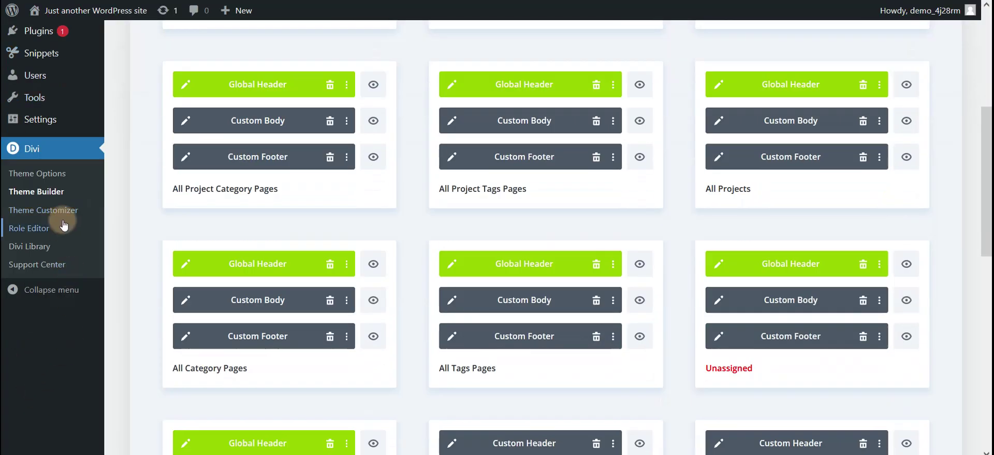
left_click(31, 246)
left_click(608, 257)
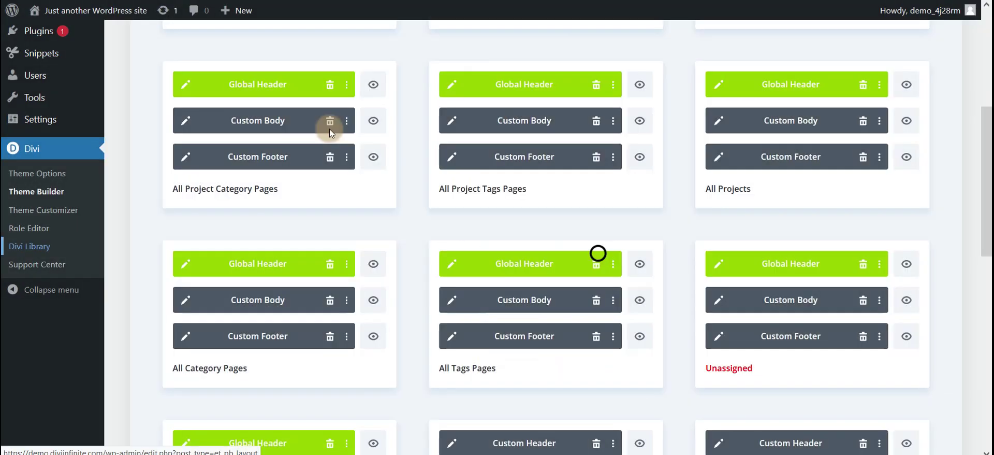
scroll(329, 128, "up", 5)
left_click(218, 54)
scroll(160, 327, "down", 5)
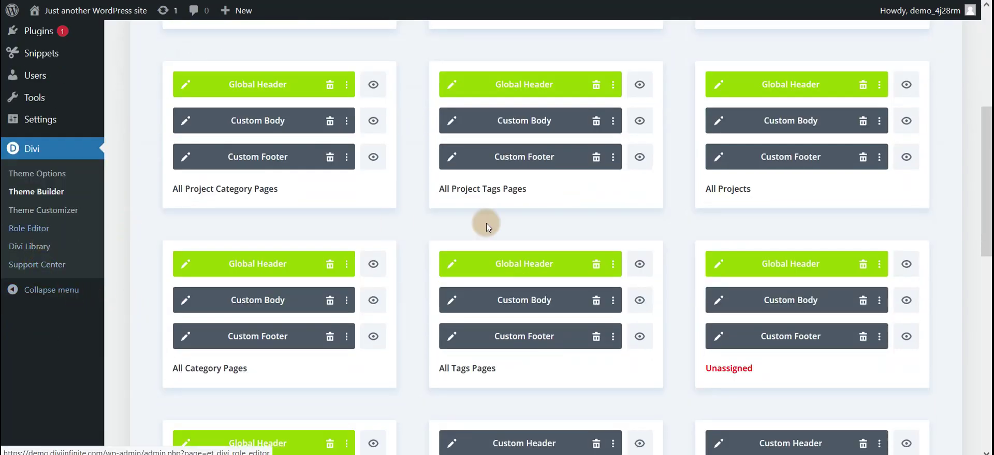
scroll(503, 241, "up", 4)
scroll(62, 413, "down", 4)
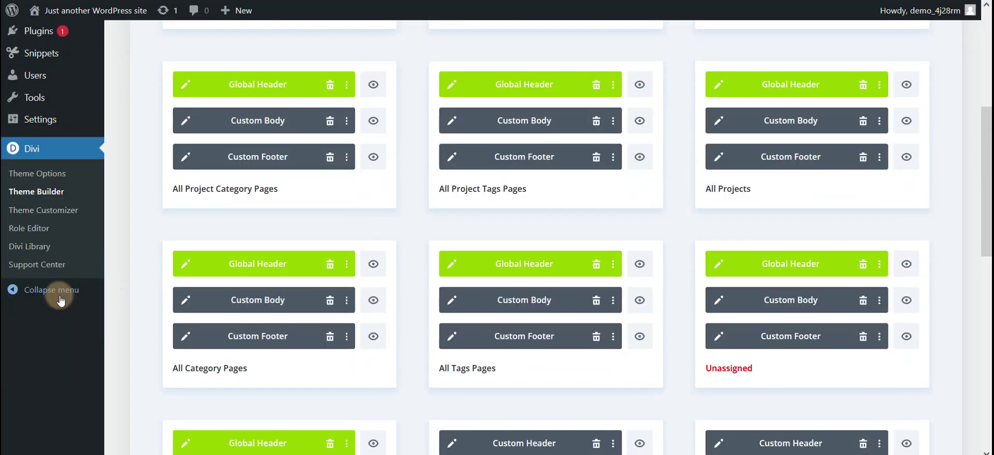
scroll(78, 333, "up", 5)
scroll(78, 395, "down", 8)
Import the Divi Woo Header Style V1 to V10 All JSON file into the Divi Library and check the imported layouts.
left_click(36, 111)
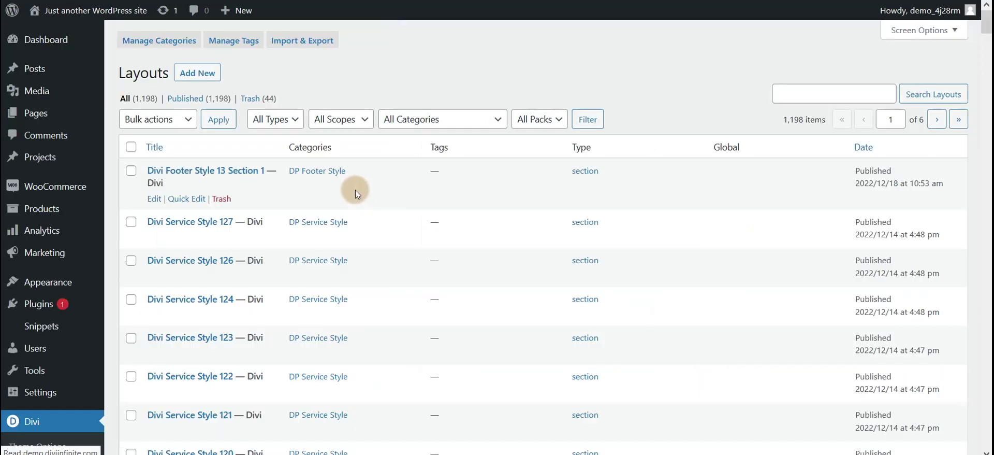
left_click(310, 41)
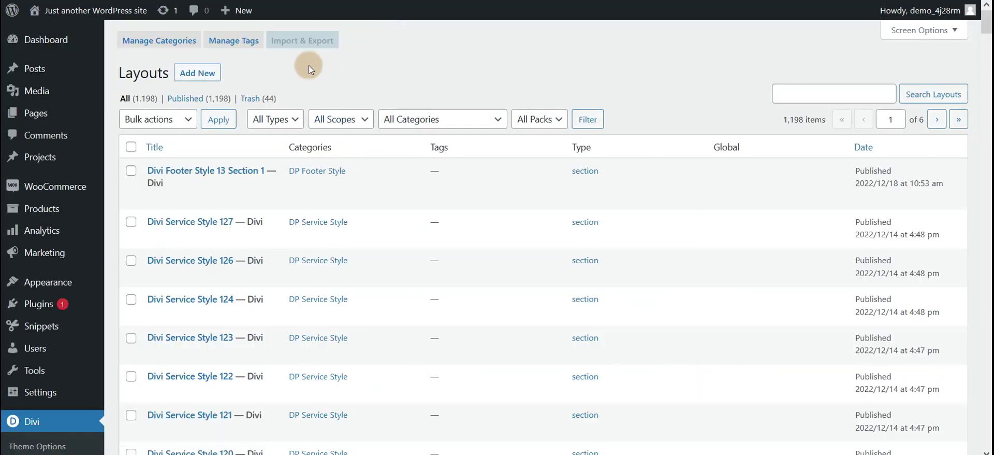
left_click(329, 39)
left_click(449, 177)
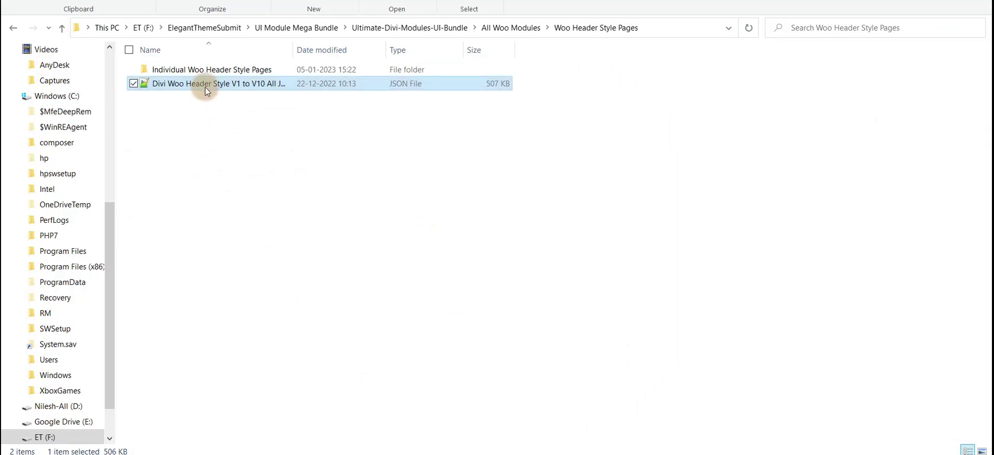
left_click_drag(205, 87, 451, 285)
left_click(479, 366)
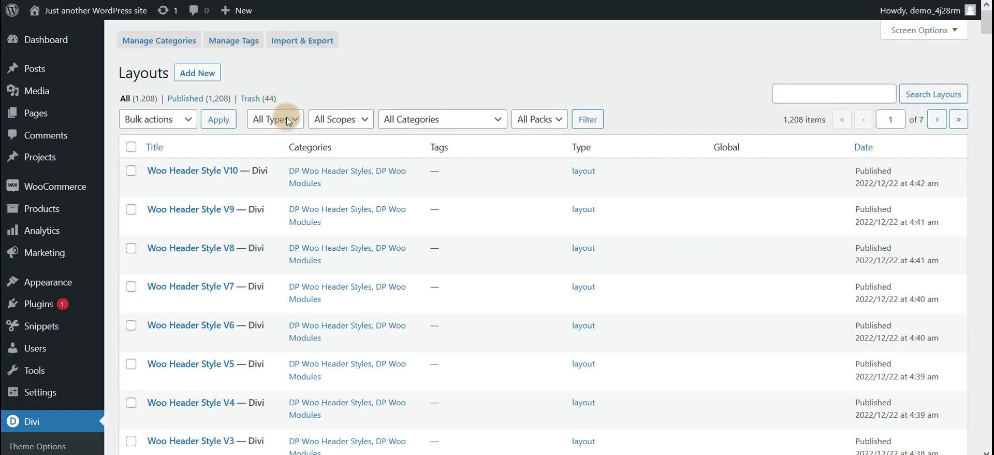
mouse_move(238, 172)
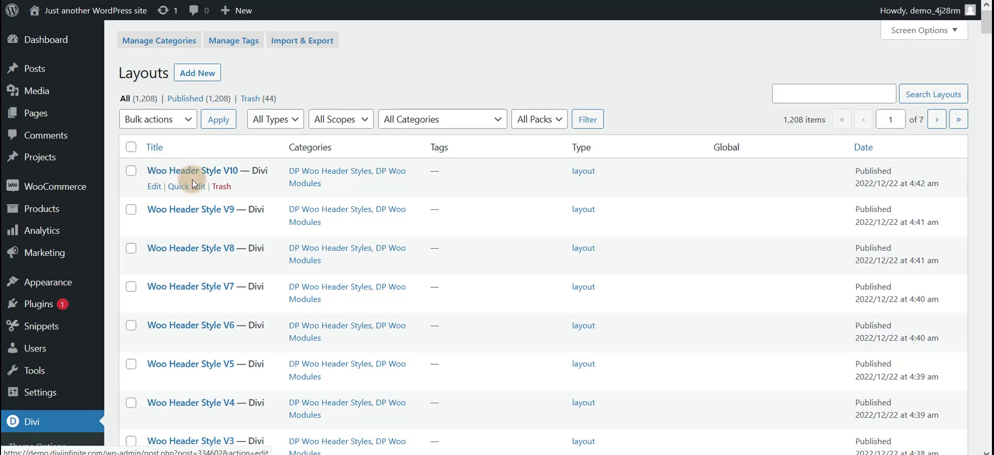
scroll(192, 180, "down", 1)
scroll(194, 196, "up", 1)
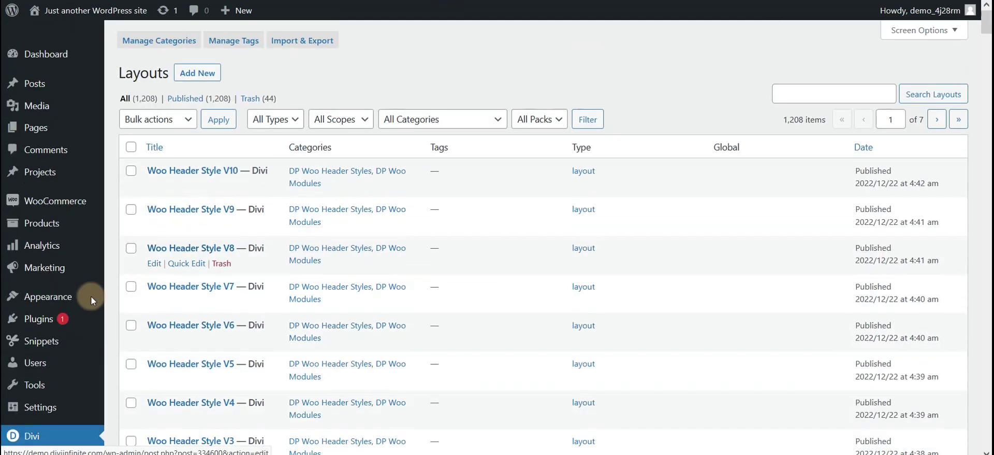
Open the Divi Theme Builder and start editing the Default Website Template's Global Header.
scroll(91, 296, "down", 3)
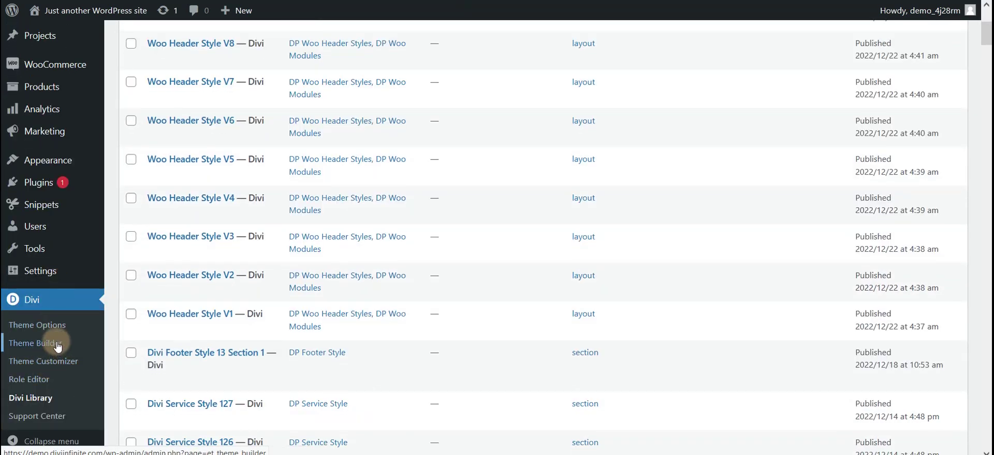
left_click(58, 345)
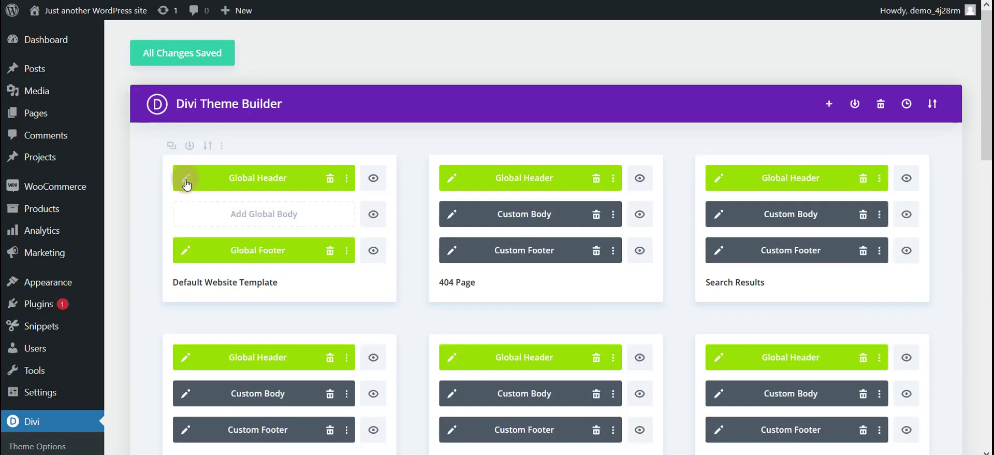
left_click(185, 178)
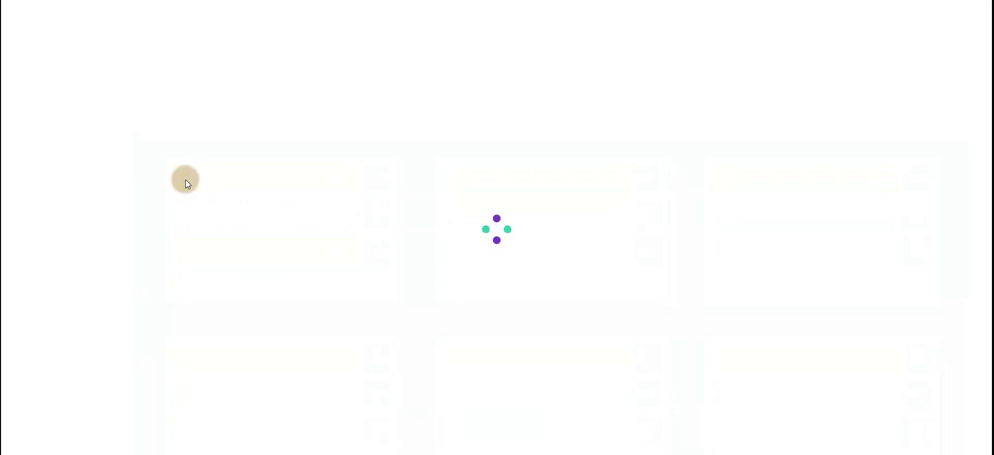
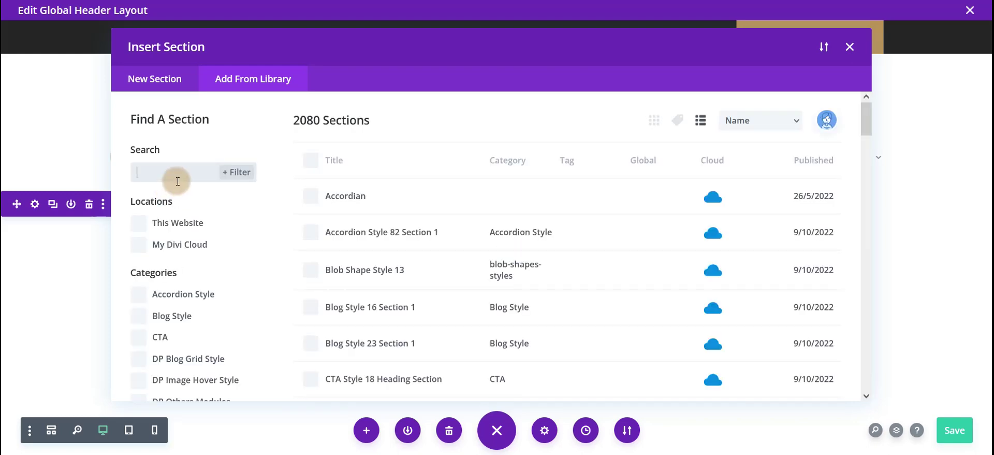
Search the library sections for "woo headers", limiting the location to This Website.
type("oo")
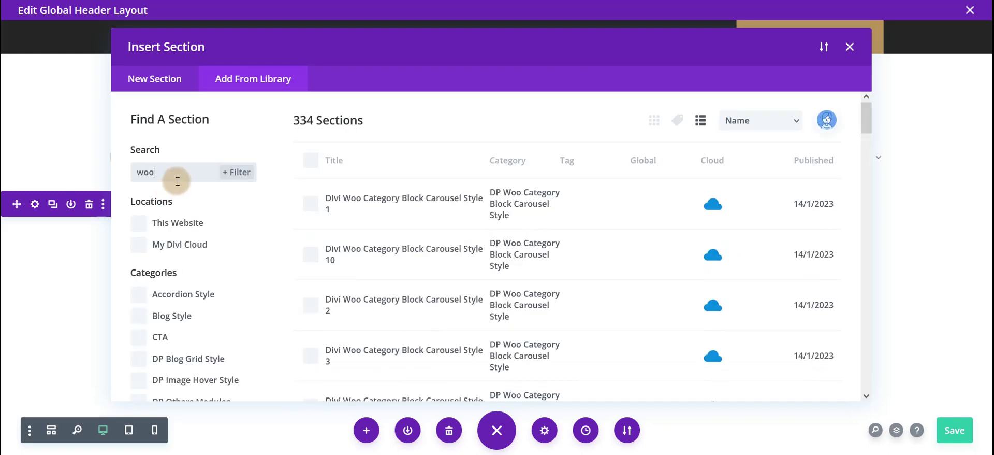
left_click(185, 227)
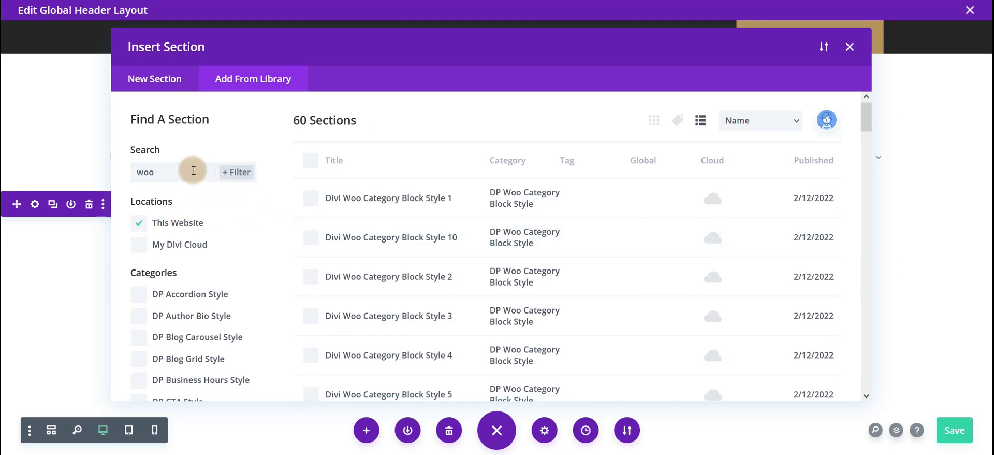
type("eade")
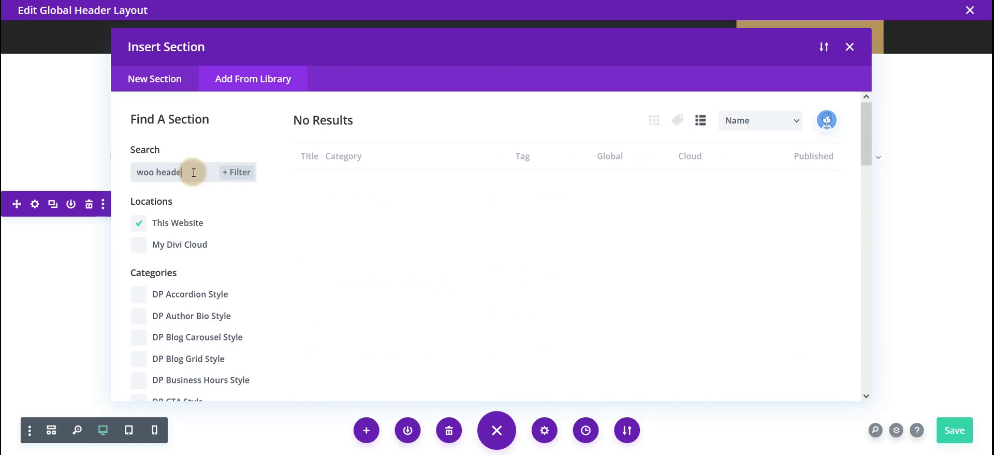
type("rs")
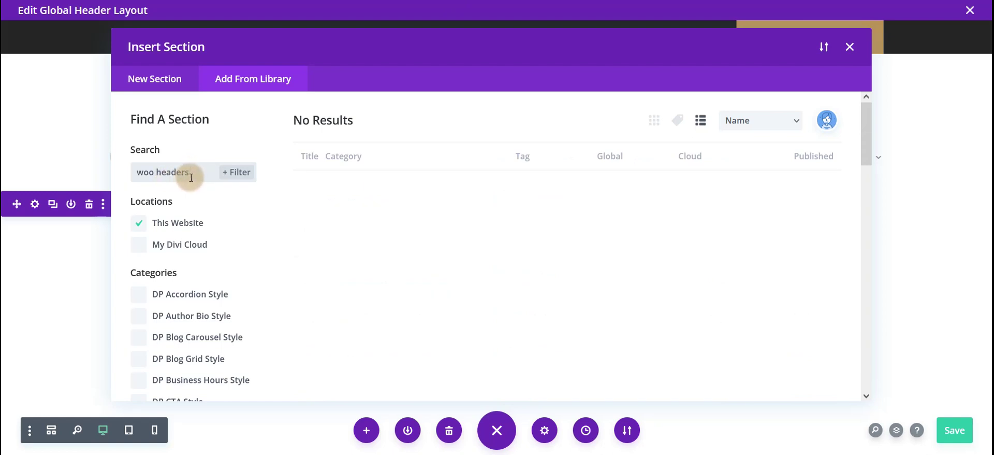
Search the library sections for "header" instead, then close the Insert Section dialog.
left_click_drag(156, 173, 116, 173)
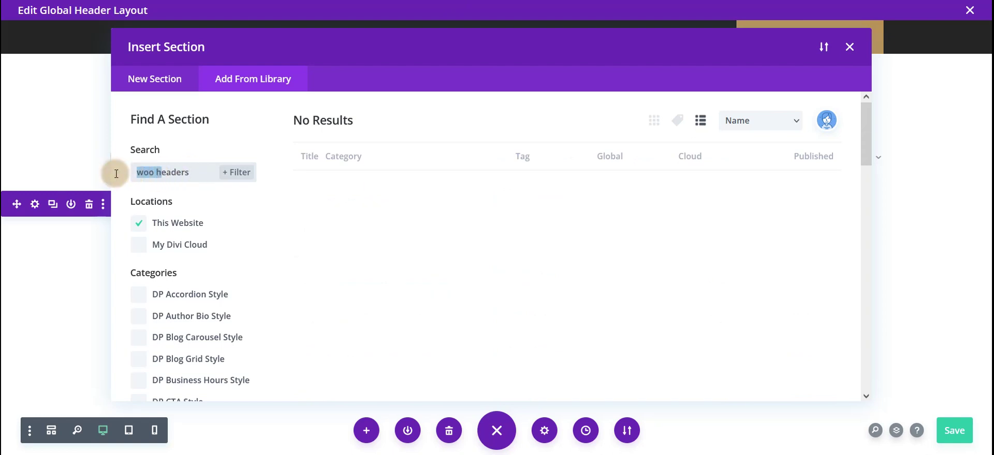
key("BackSpace")
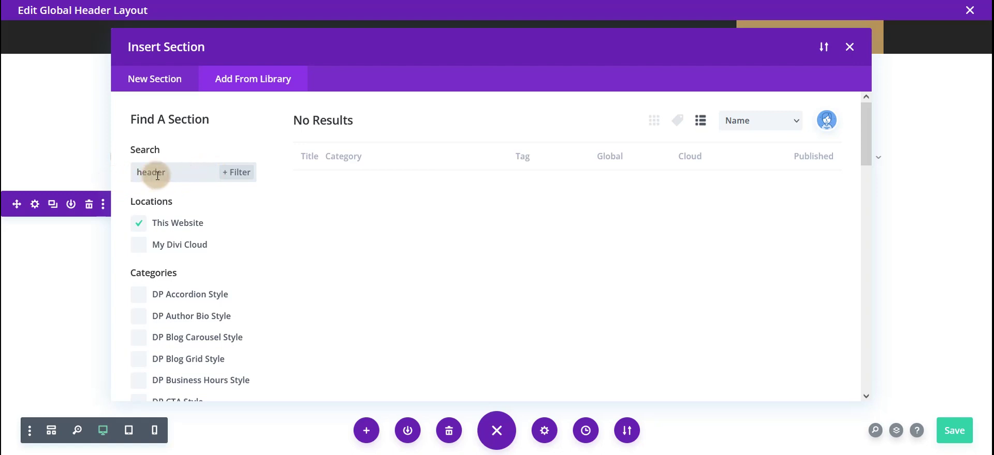
left_click_drag(157, 175, 176, 175)
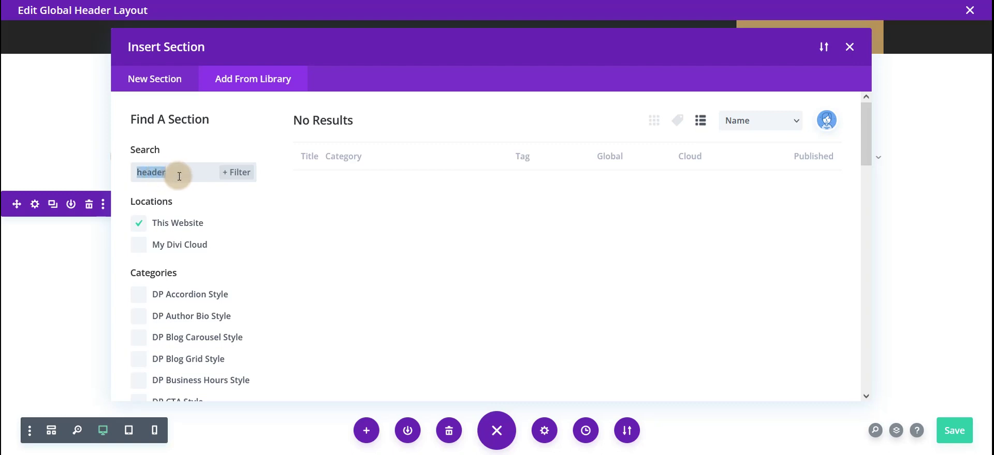
key("BackSpace")
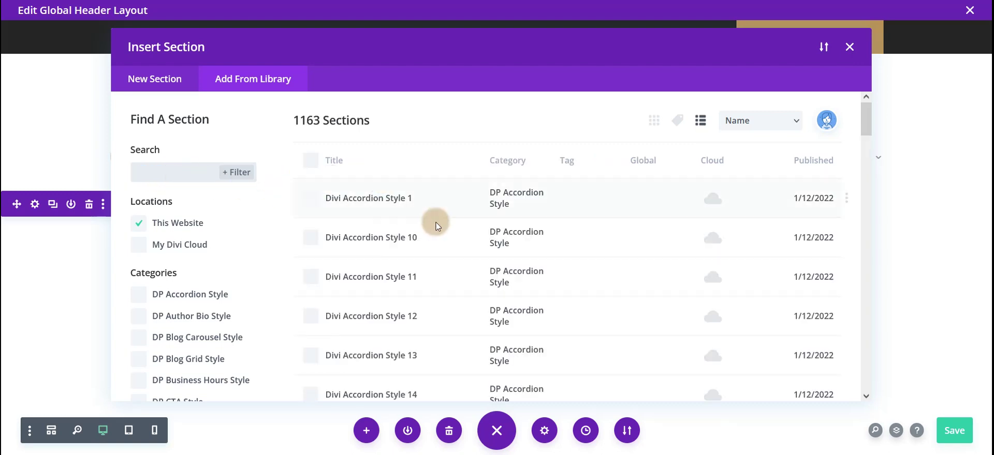
scroll(410, 207, "down", 5)
scroll(410, 207, "up", 5)
type("h")
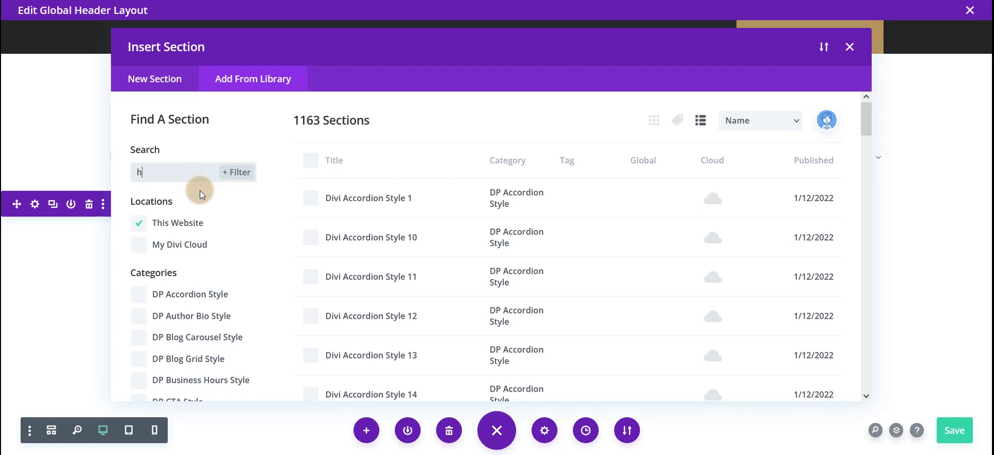
type("eader")
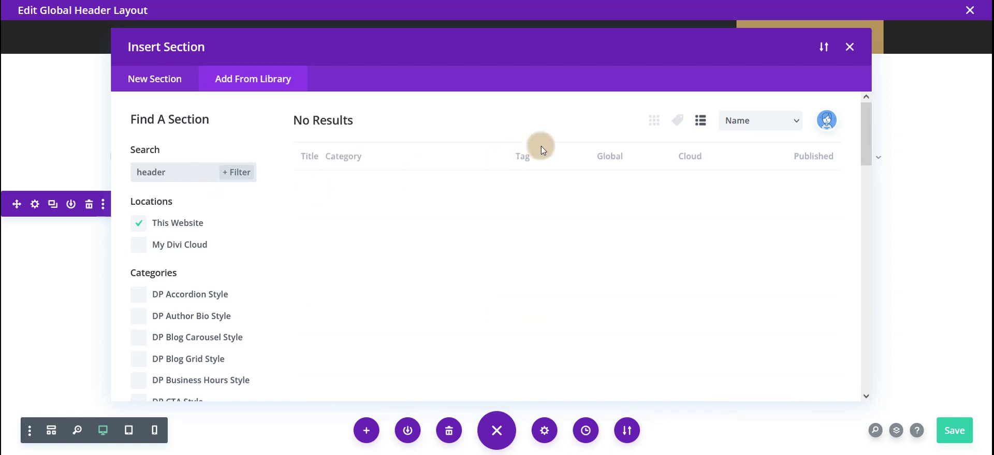
left_click(850, 48)
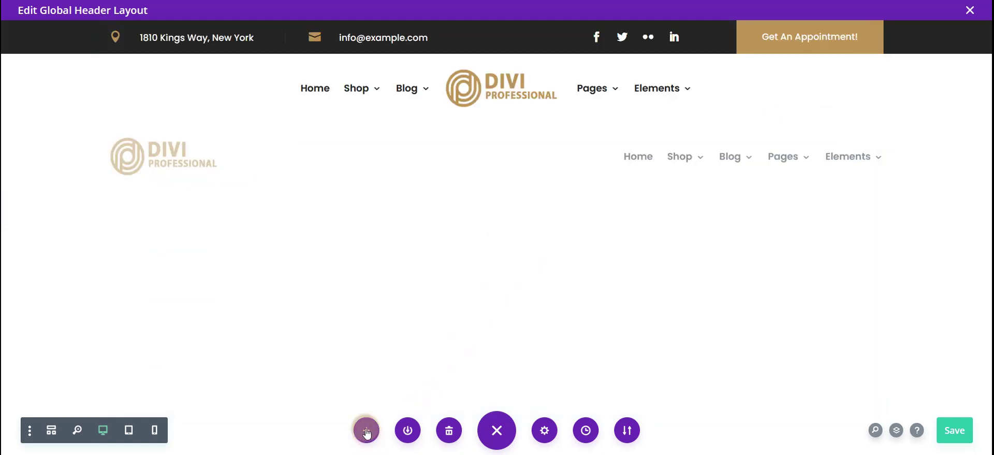
Open Load From Library for the header layout and limit the saved layouts to This Website.
mouse_move(493, 207)
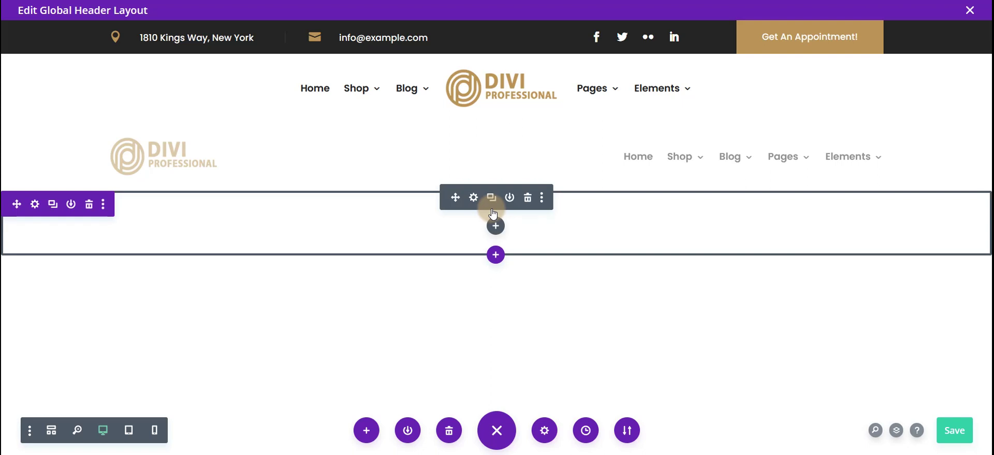
left_click(367, 431)
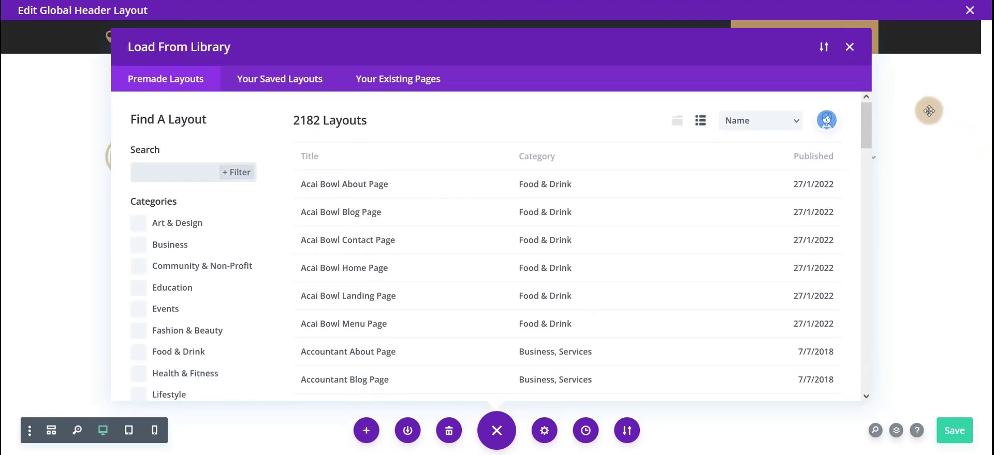
left_click(264, 87)
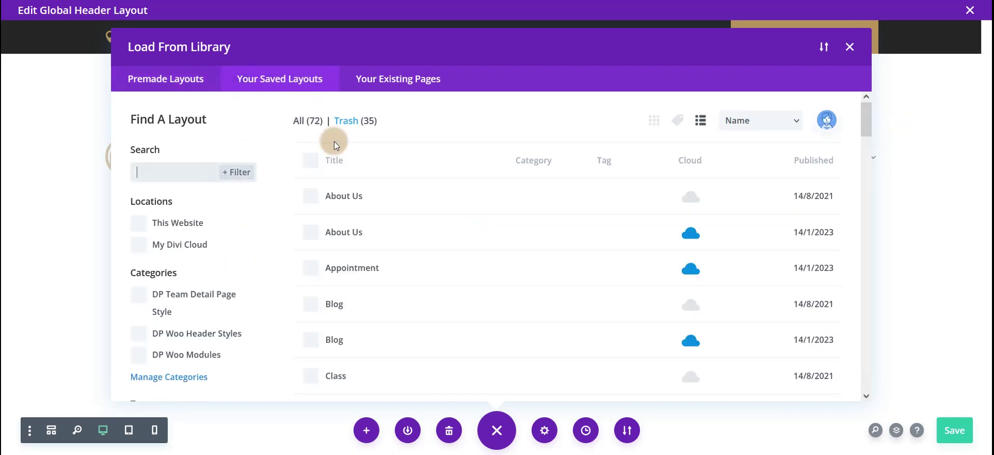
left_click(179, 227)
Find Woo Header Style V10 among the saved layouts and use it with Replace Existing Content enabled.
scroll(528, 253, "down", 10)
scroll(466, 253, "down", 15)
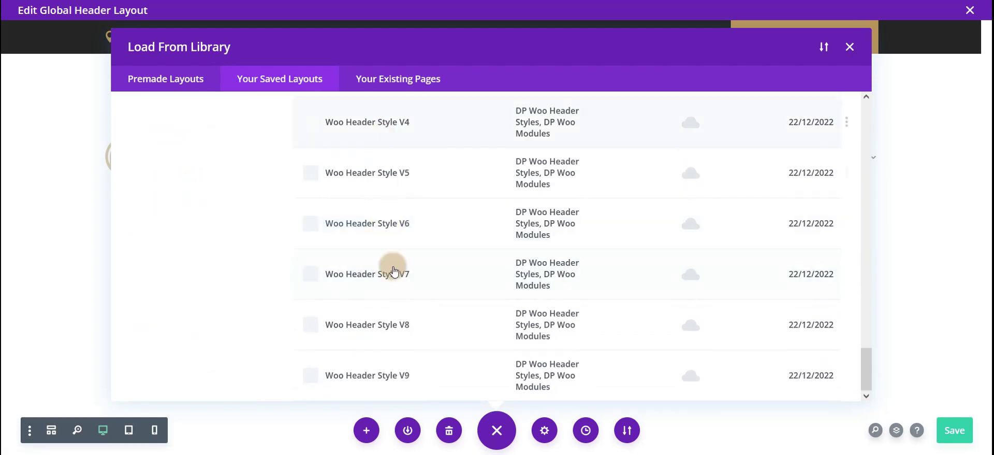
scroll(398, 282, "up", 10)
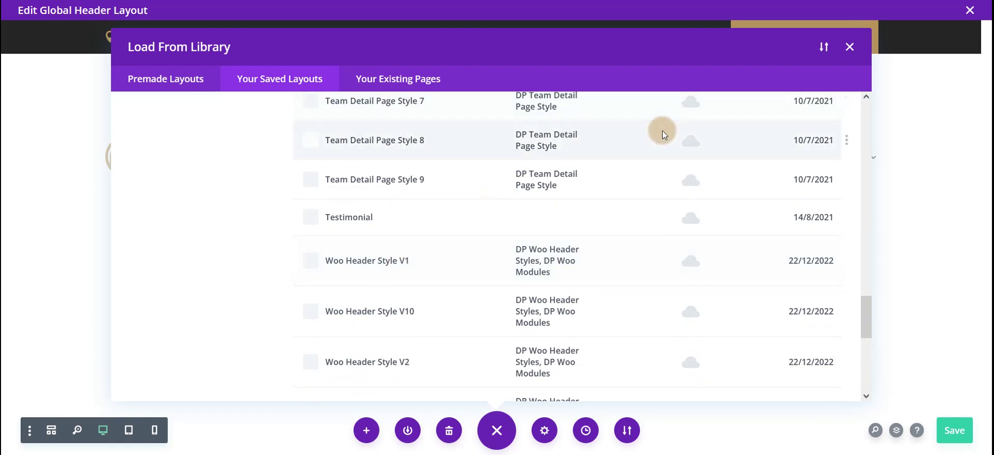
scroll(466, 204, "up", 5)
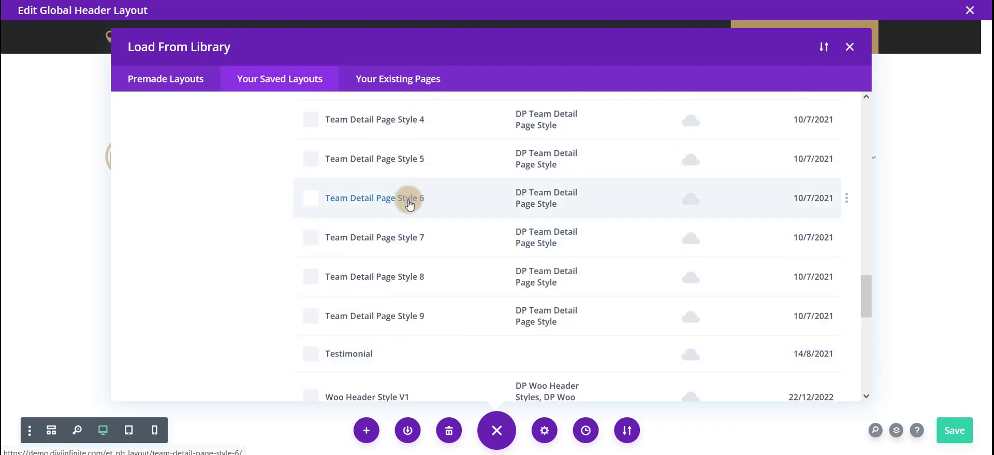
scroll(387, 219, "up", 9)
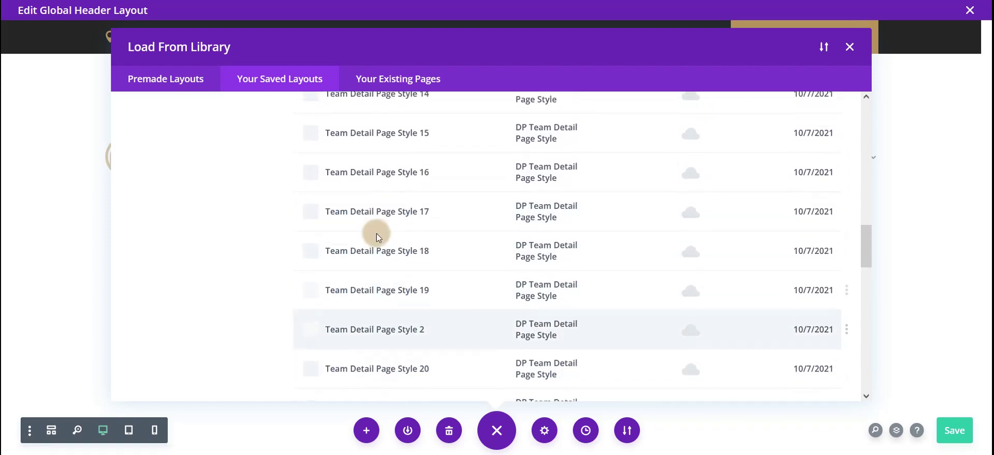
scroll(366, 237, "down", 15)
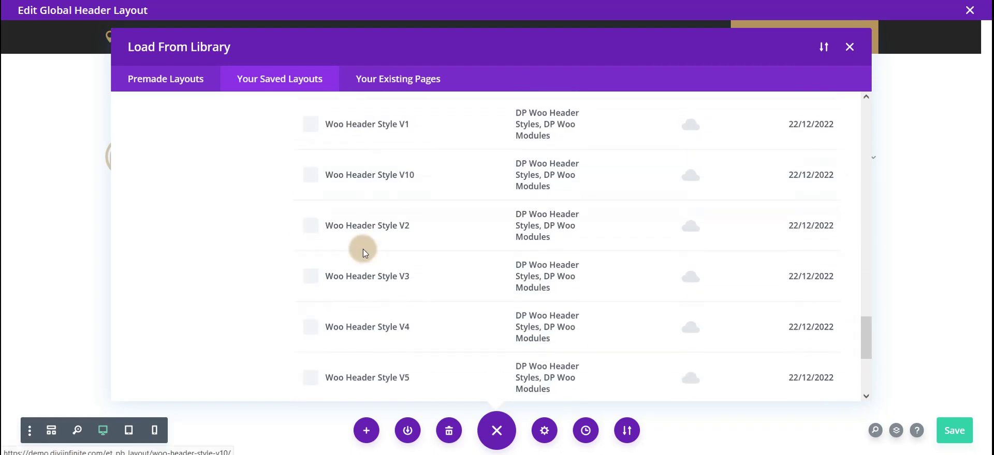
scroll(337, 207, "up", 2)
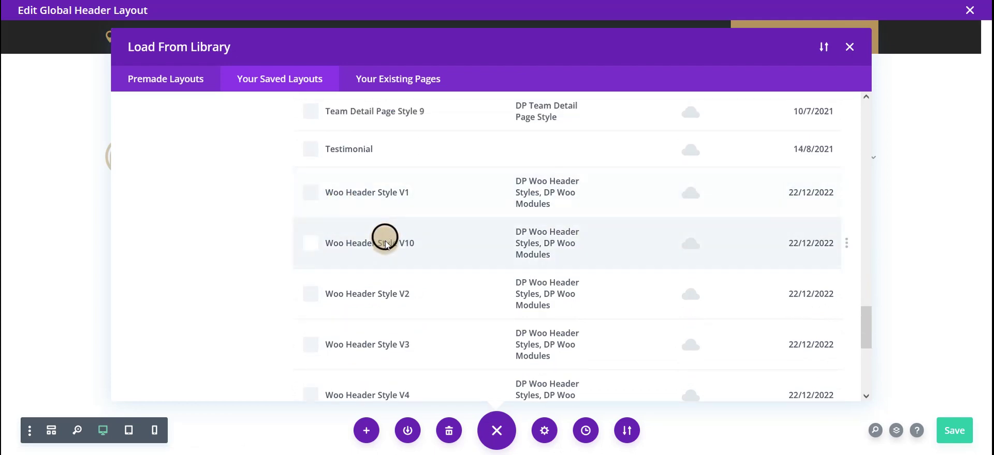
left_click(384, 234)
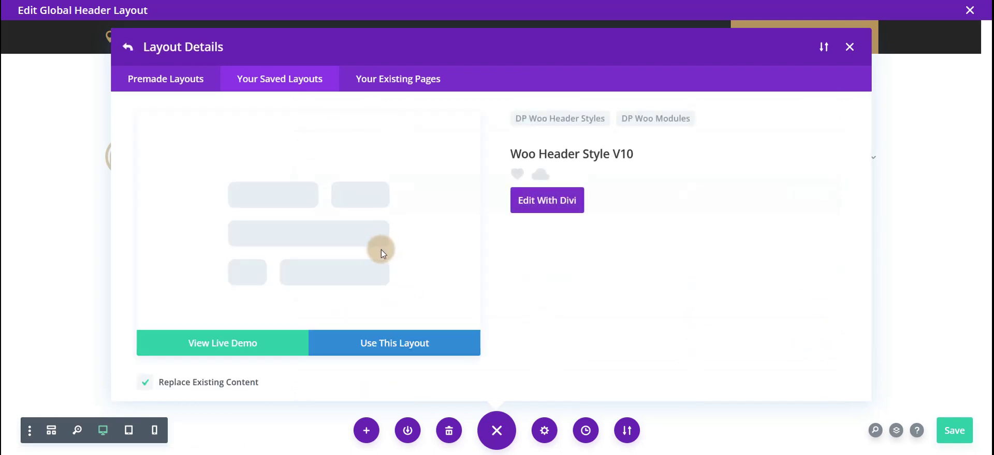
left_click(423, 351)
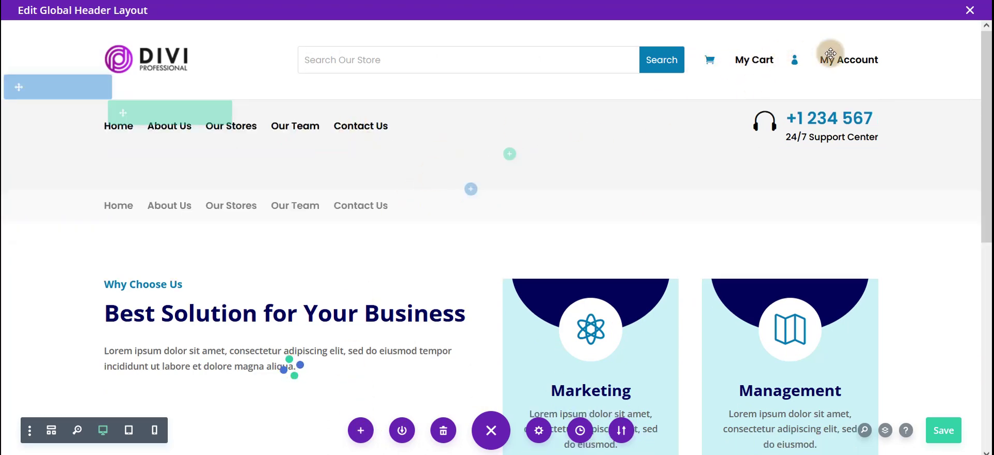
Check the content loaded with the Woo header and save the Global Header layout.
scroll(550, 138, "down", 4)
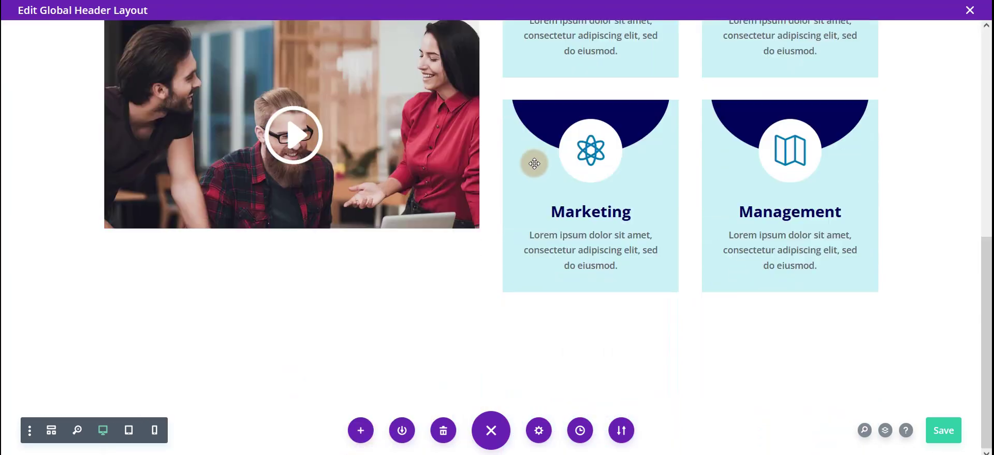
left_click_drag(534, 163, 510, 273)
key("ctrl+s")
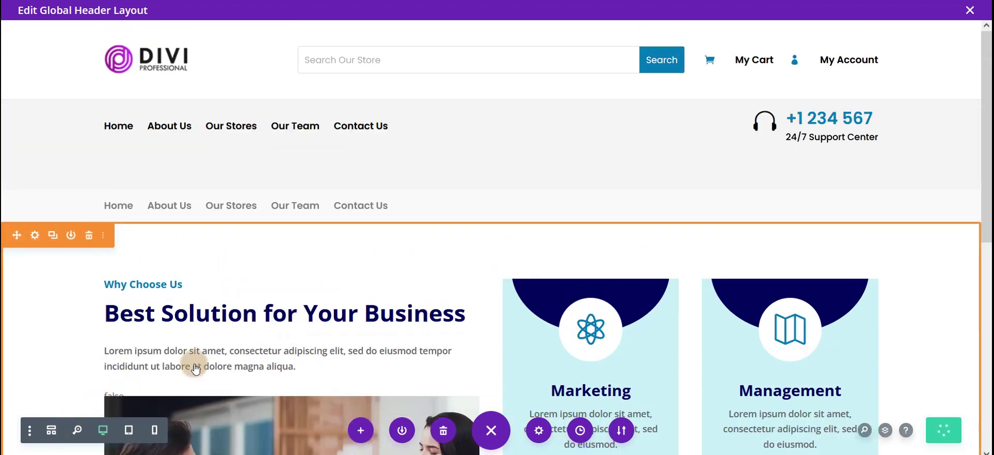
Switch the Global Header layout to wireframe view and examine its sections, rows and modules.
key("ctrl+shift+w")
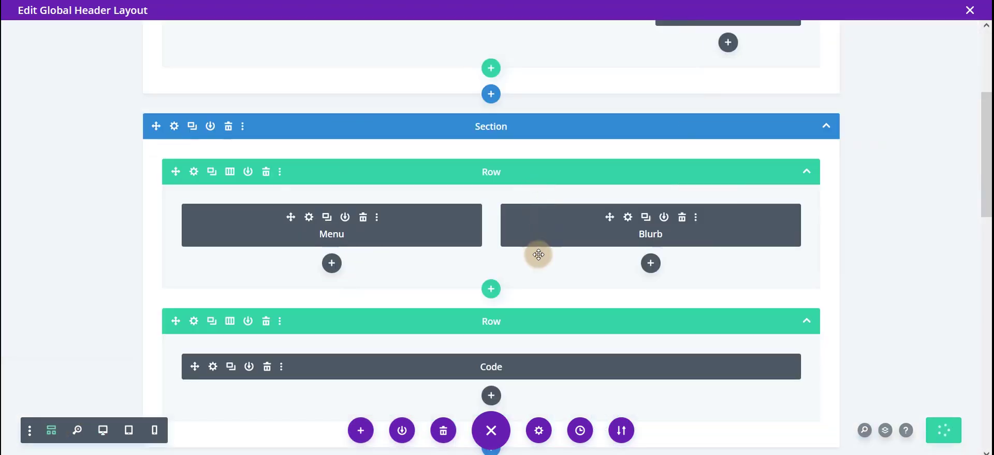
scroll(538, 254, "down", 5)
scroll(541, 206, "down", 5)
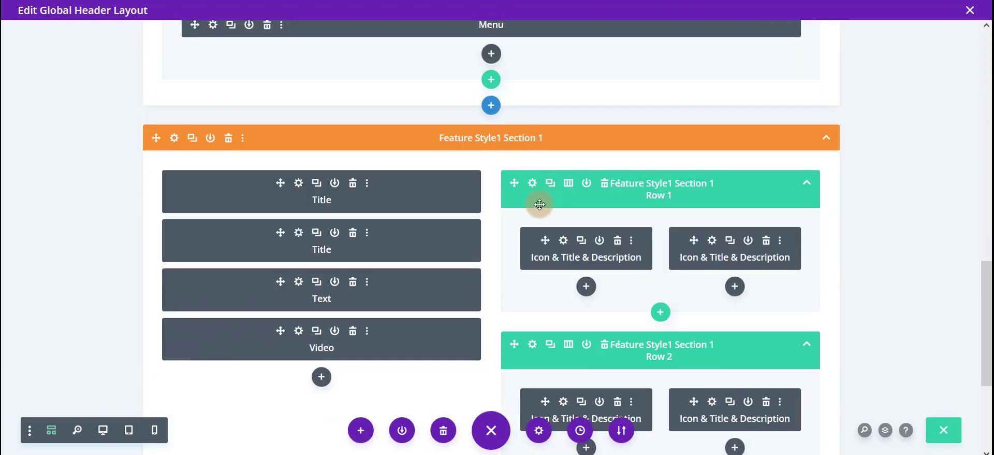
scroll(538, 213, "down", 4)
scroll(537, 214, "up", 15)
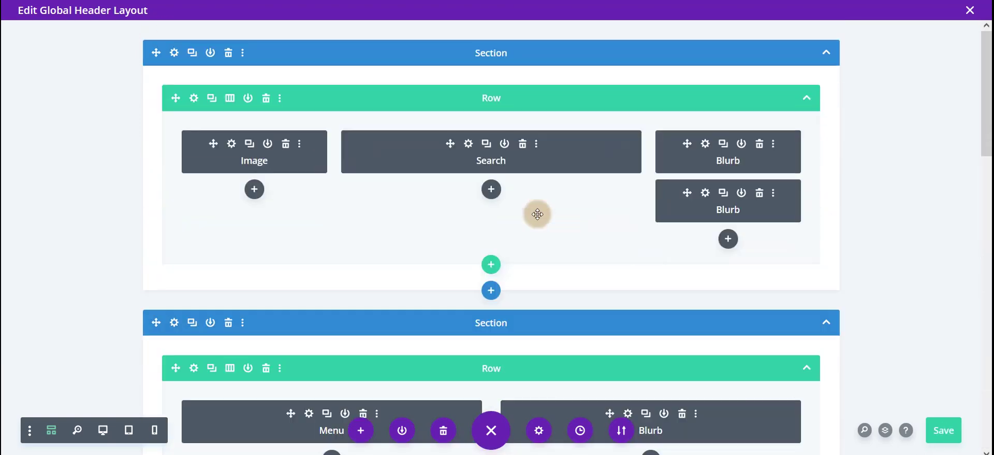